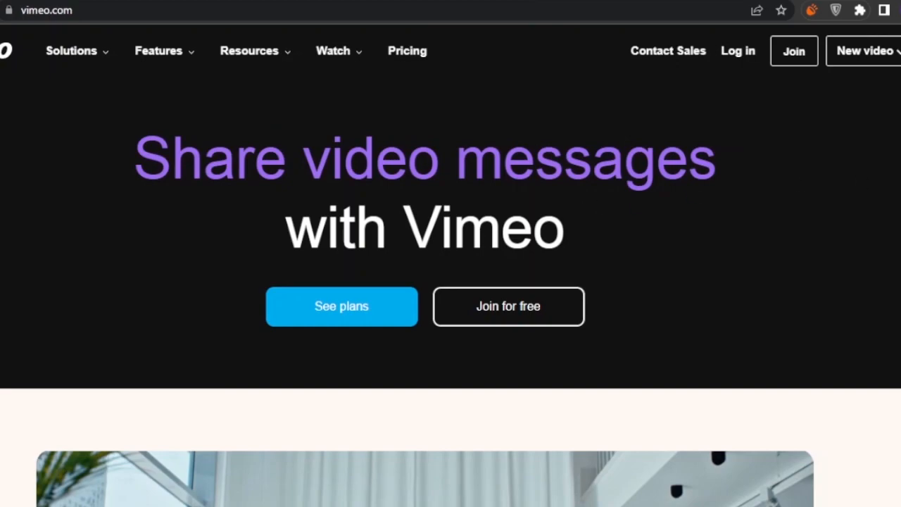
Step: Examine the Vimeo home page, including its solution cards, integrations and community sections
{"action": "scroll", "coordinate": [450, 282], "scroll_direction": "down", "scroll_amount": 6}
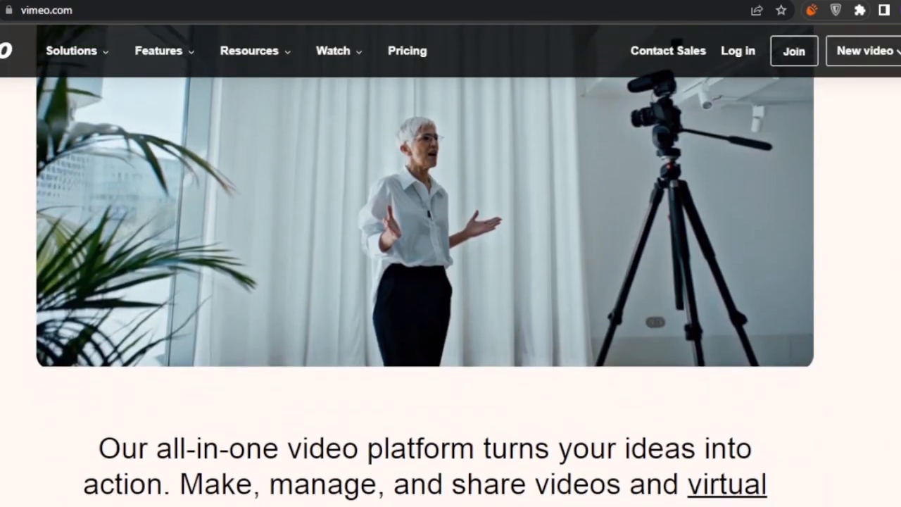
{"action": "scroll", "coordinate": [450, 282], "scroll_direction": "down", "scroll_amount": 2}
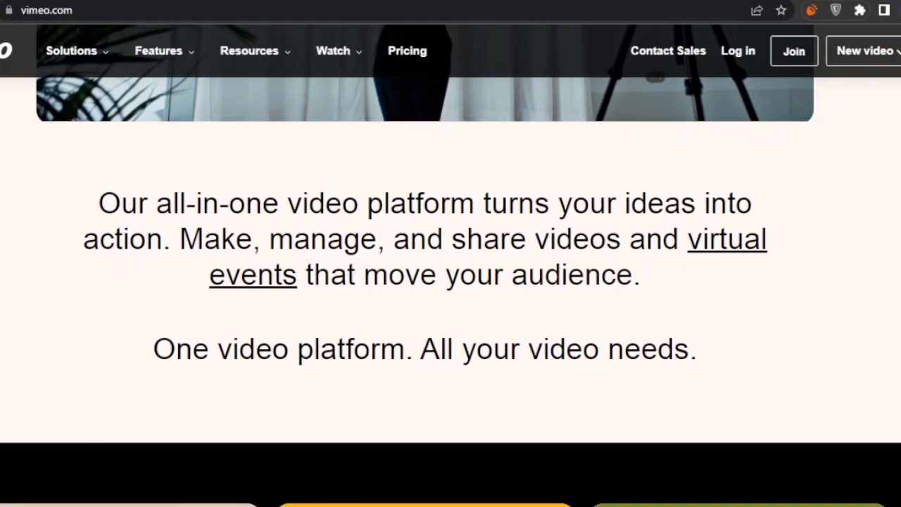
{"action": "scroll", "coordinate": [450, 282], "scroll_direction": "down", "scroll_amount": 2}
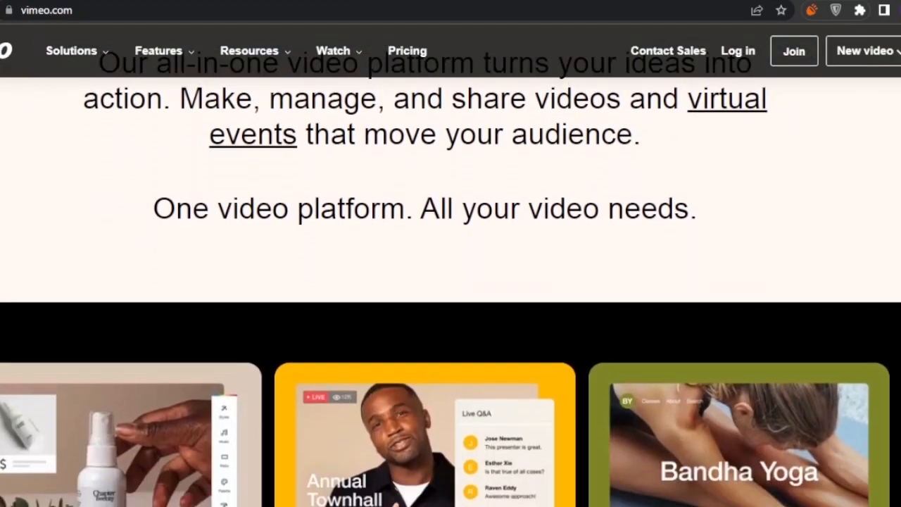
{"action": "scroll", "coordinate": [450, 281], "scroll_direction": "down", "scroll_amount": 1}
{"action": "scroll", "coordinate": [450, 282], "scroll_direction": "down", "scroll_amount": 4}
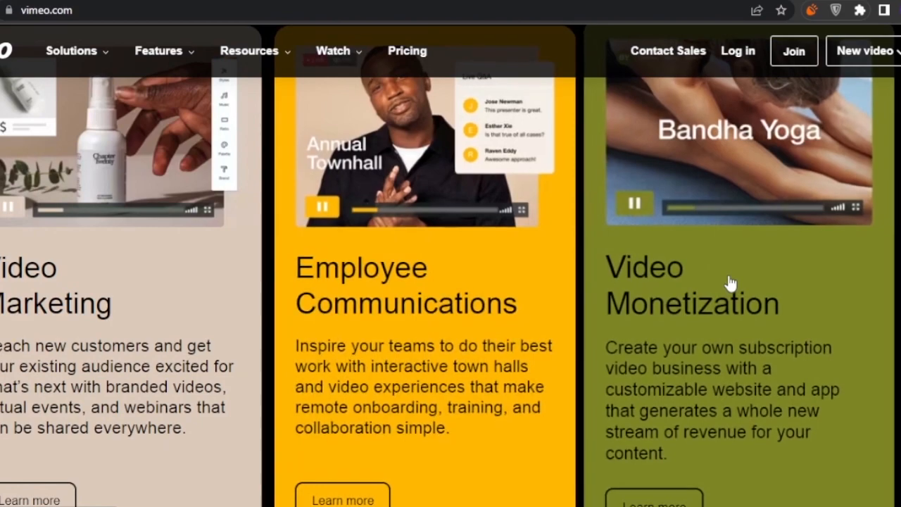
{"action": "scroll", "coordinate": [732, 282], "scroll_direction": "down", "scroll_amount": 5}
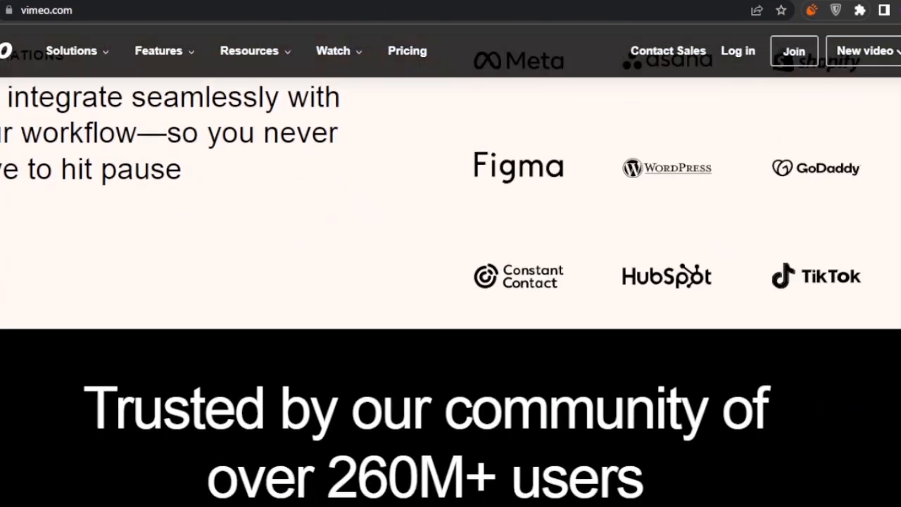
{"action": "scroll", "coordinate": [731, 281], "scroll_direction": "up", "scroll_amount": 1}
{"action": "scroll", "coordinate": [732, 282], "scroll_direction": "up", "scroll_amount": 1}
{"action": "scroll", "coordinate": [450, 282], "scroll_direction": "down", "scroll_amount": 10}
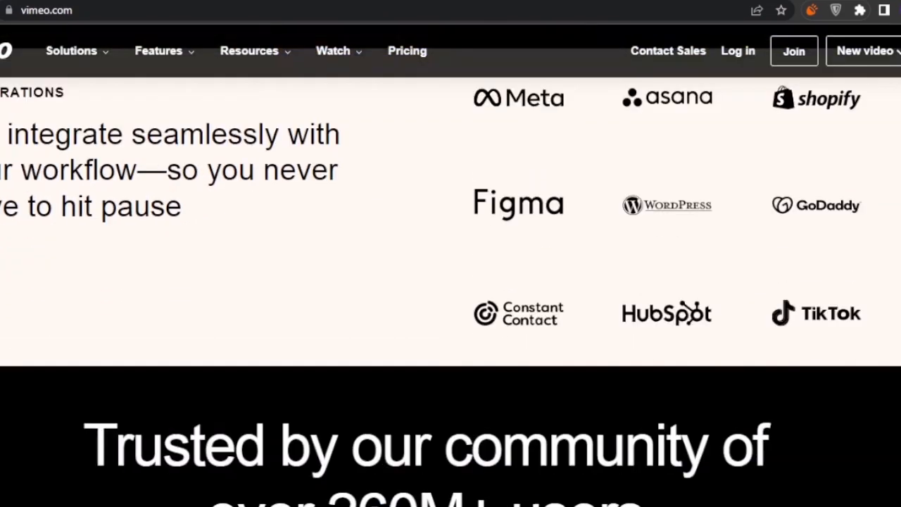
{"action": "scroll", "coordinate": [451, 282], "scroll_direction": "down", "scroll_amount": 4}
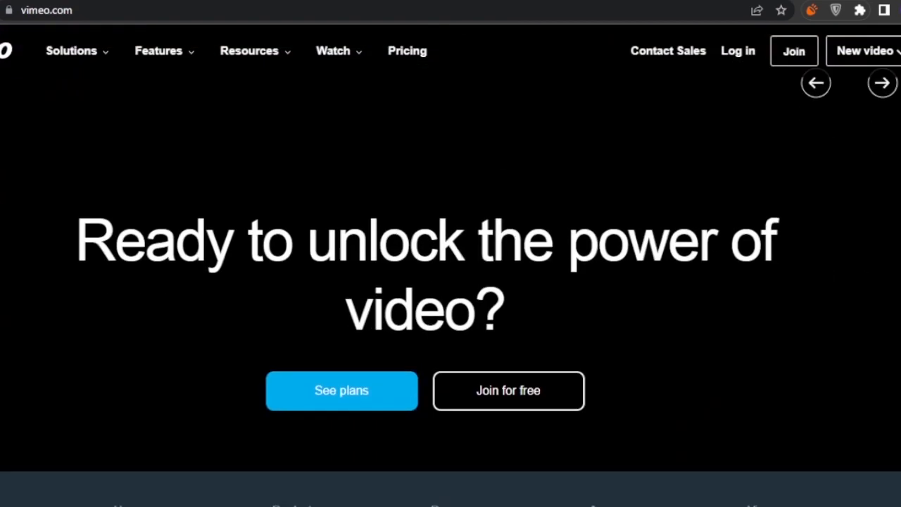
{"action": "scroll", "coordinate": [450, 281], "scroll_direction": "up", "scroll_amount": 4}
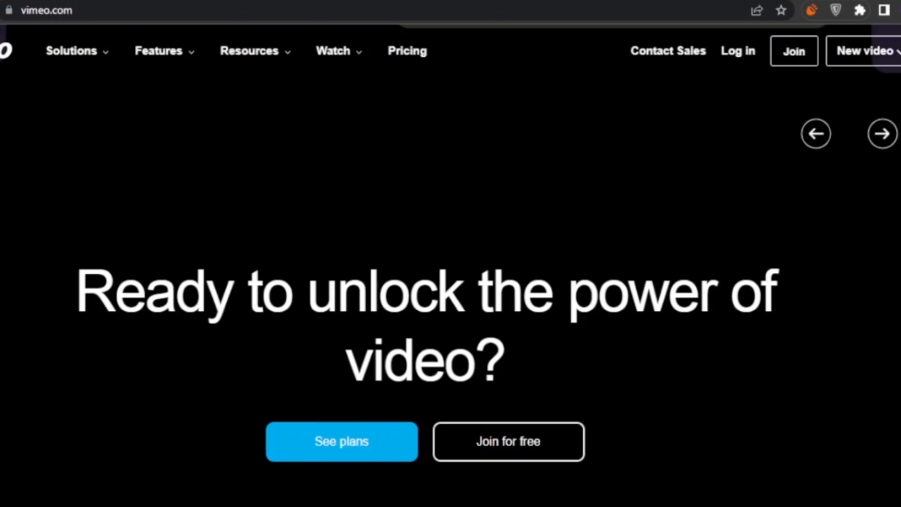
{"action": "scroll", "coordinate": [451, 282], "scroll_direction": "up", "scroll_amount": 6}
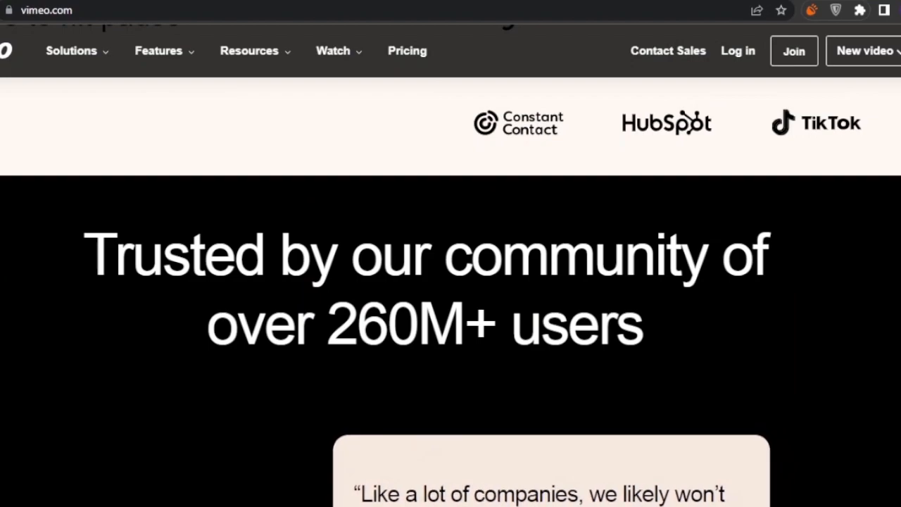
{"action": "scroll", "coordinate": [451, 281], "scroll_direction": "up", "scroll_amount": 5}
{"action": "scroll", "coordinate": [450, 281], "scroll_direction": "up", "scroll_amount": 10}
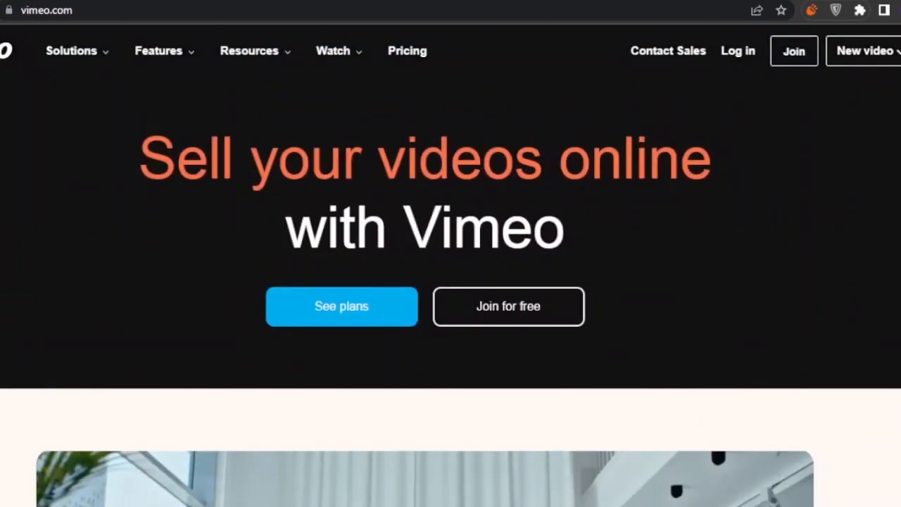
Step: Open the plans page, compare the Starter, Standard, Advanced and Enterprise plans, and choose the free plan
{"action": "left_click", "coordinate": [392, 321]}
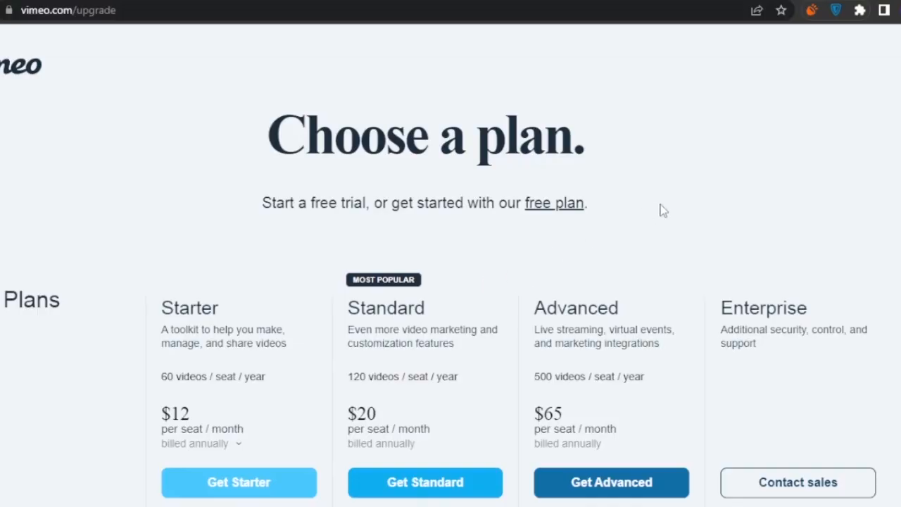
{"action": "scroll", "coordinate": [451, 266], "scroll_direction": "down", "scroll_amount": 1}
{"action": "scroll", "coordinate": [450, 266], "scroll_direction": "down", "scroll_amount": 3}
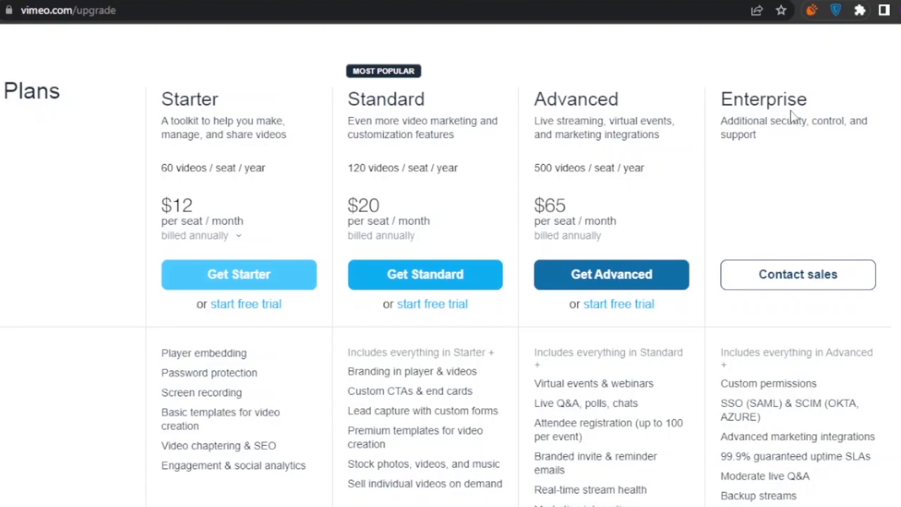
{"action": "scroll", "coordinate": [450, 281], "scroll_direction": "down", "scroll_amount": 10}
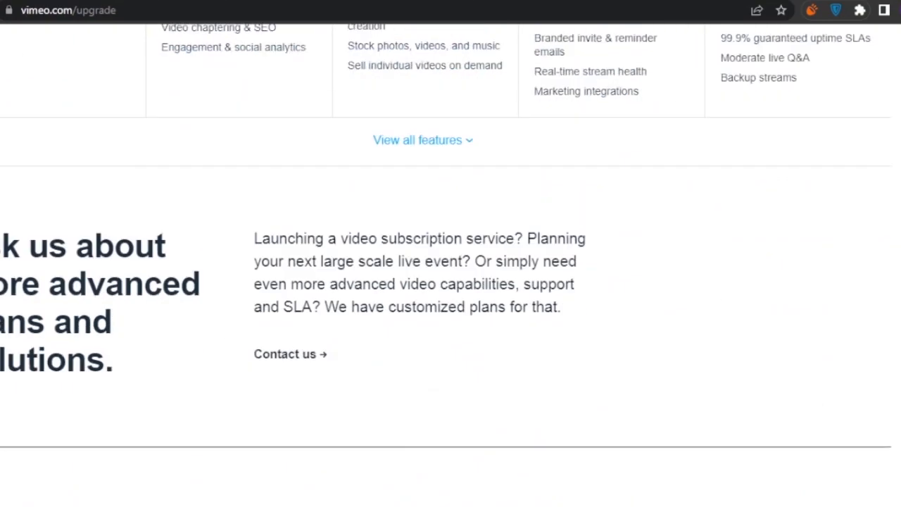
{"action": "scroll", "coordinate": [450, 282], "scroll_direction": "up", "scroll_amount": 20}
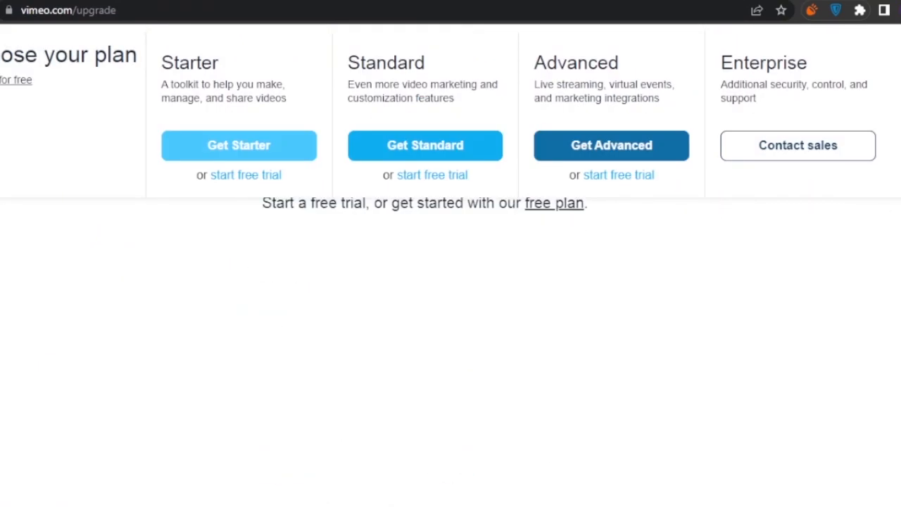
{"action": "left_click", "coordinate": [554, 203]}
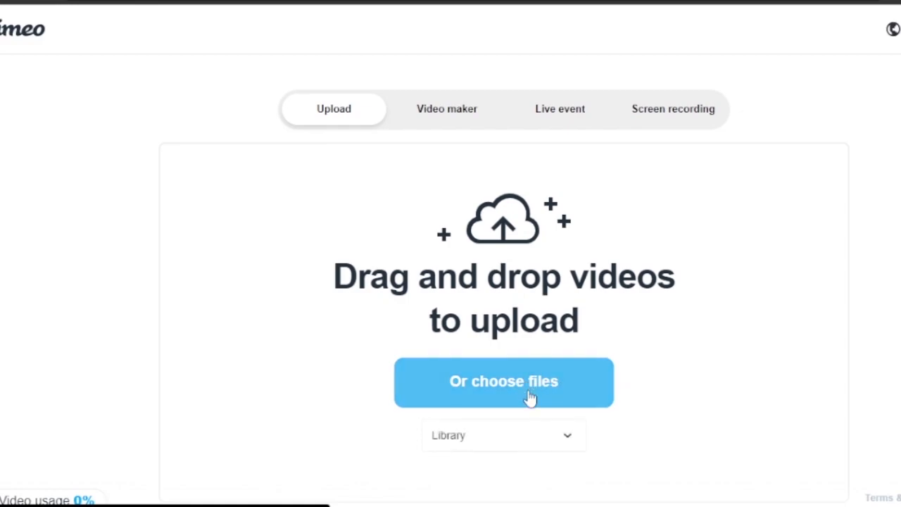
Step: Start creating a video with the Video maker and go through the introductory tips of the template gallery
{"action": "left_click", "coordinate": [459, 107]}
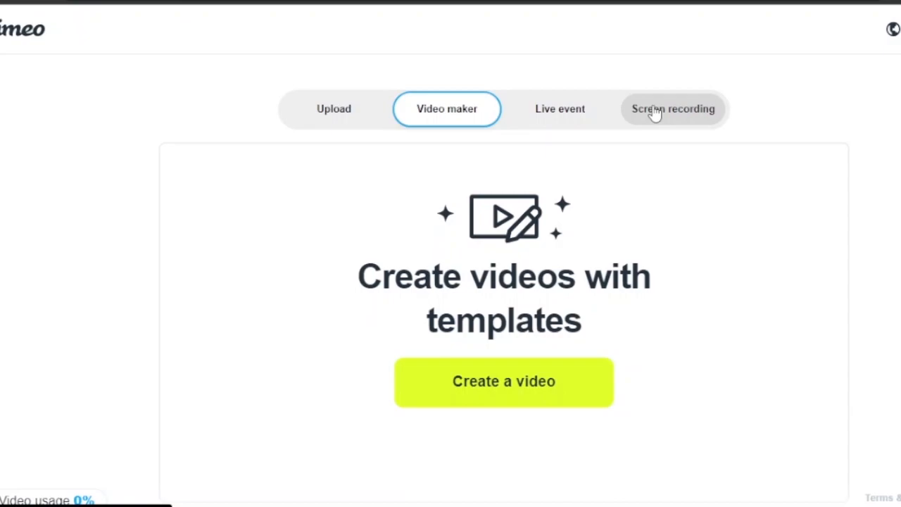
{"action": "left_click", "coordinate": [502, 398]}
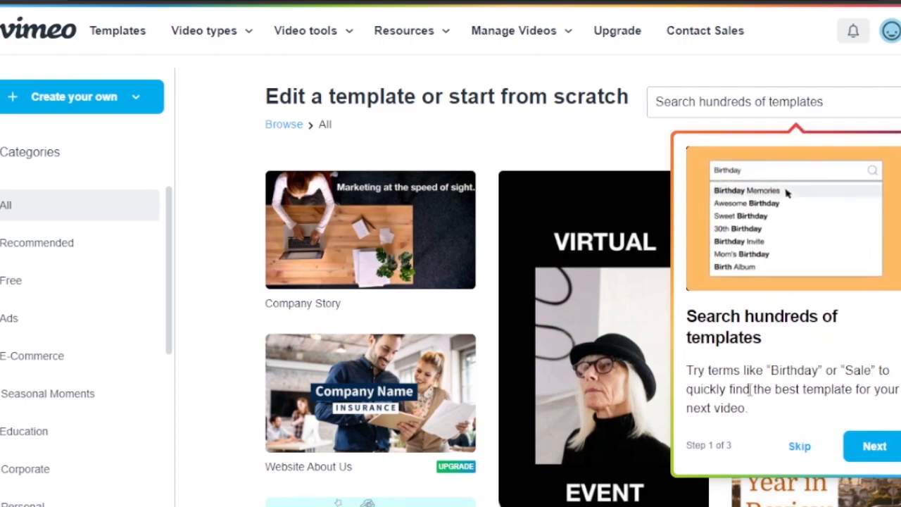
{"action": "left_click", "coordinate": [883, 448]}
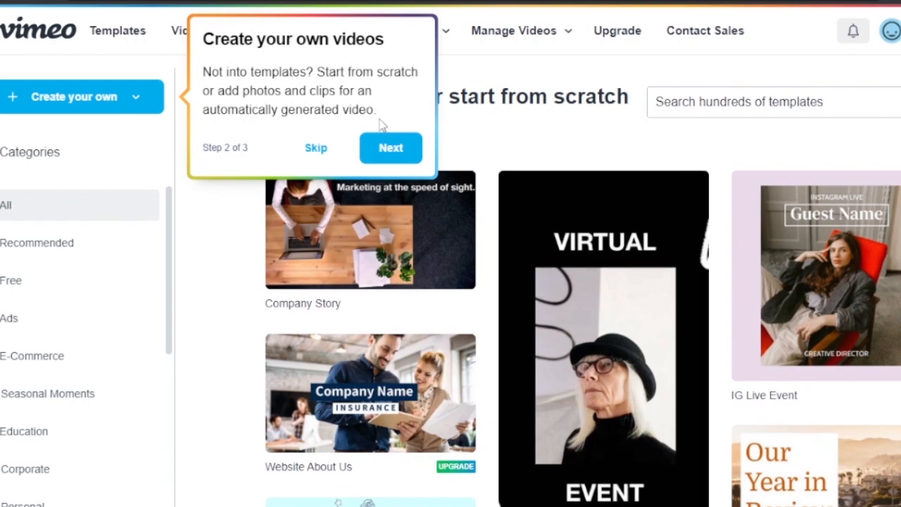
{"action": "left_click", "coordinate": [397, 146]}
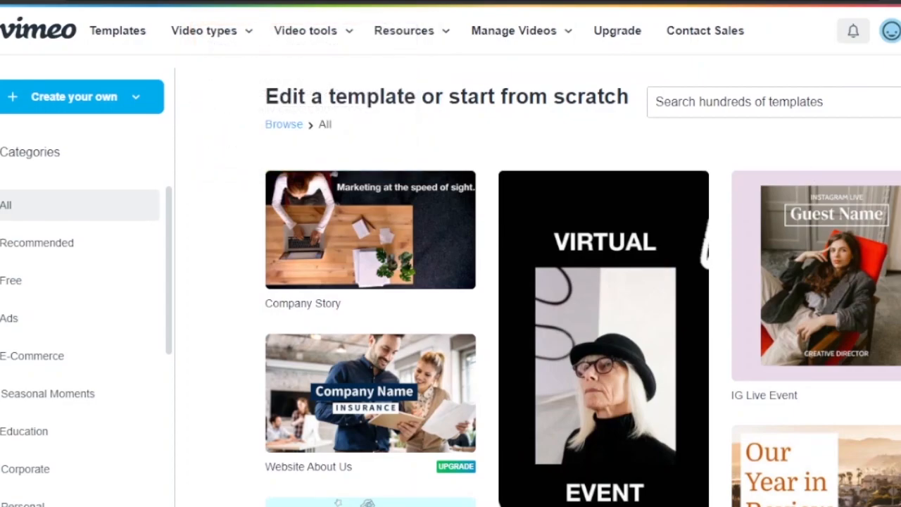
Step: Search the video templates for "product" and choose the suggested term Retail
{"action": "scroll", "coordinate": [486, 296], "scroll_direction": "down", "scroll_amount": 6}
{"action": "scroll", "coordinate": [486, 295], "scroll_direction": "up", "scroll_amount": 6}
{"action": "scroll", "coordinate": [486, 296], "scroll_direction": "down", "scroll_amount": 6}
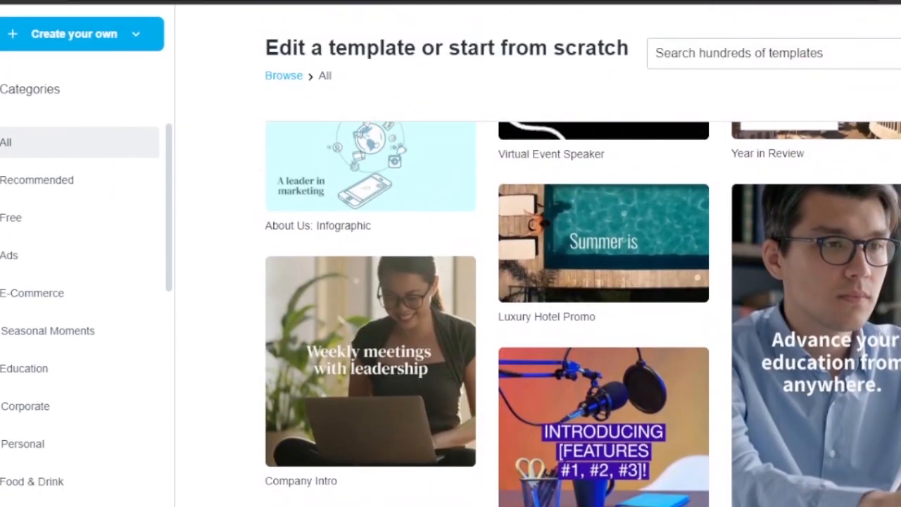
{"action": "scroll", "coordinate": [583, 322], "scroll_direction": "up", "scroll_amount": 1}
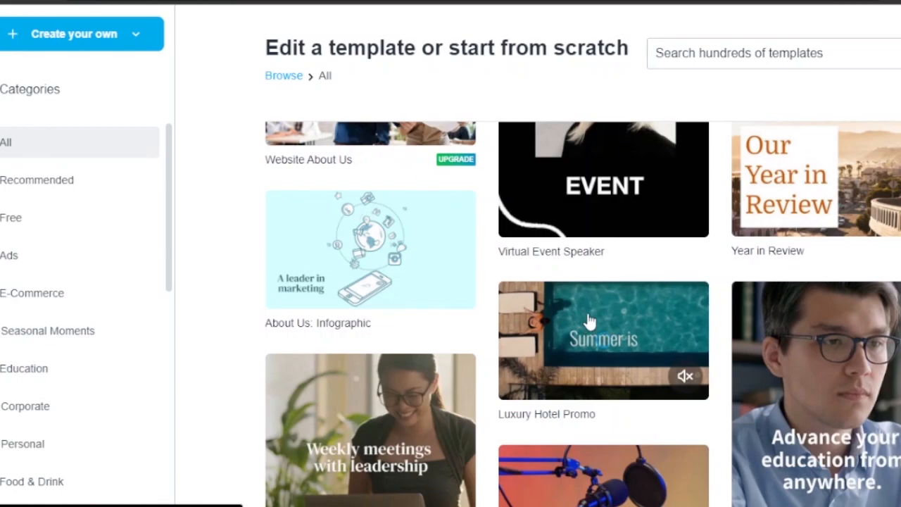
{"action": "scroll", "coordinate": [583, 322], "scroll_direction": "down", "scroll_amount": 5}
{"action": "scroll", "coordinate": [583, 314], "scroll_direction": "up", "scroll_amount": 10}
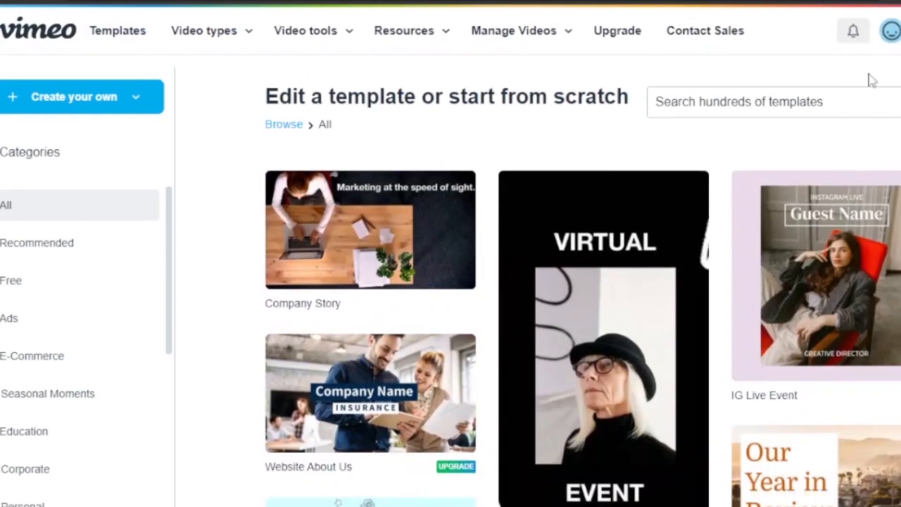
{"action": "left_click", "coordinate": [796, 102]}
{"action": "type", "text": "product"}
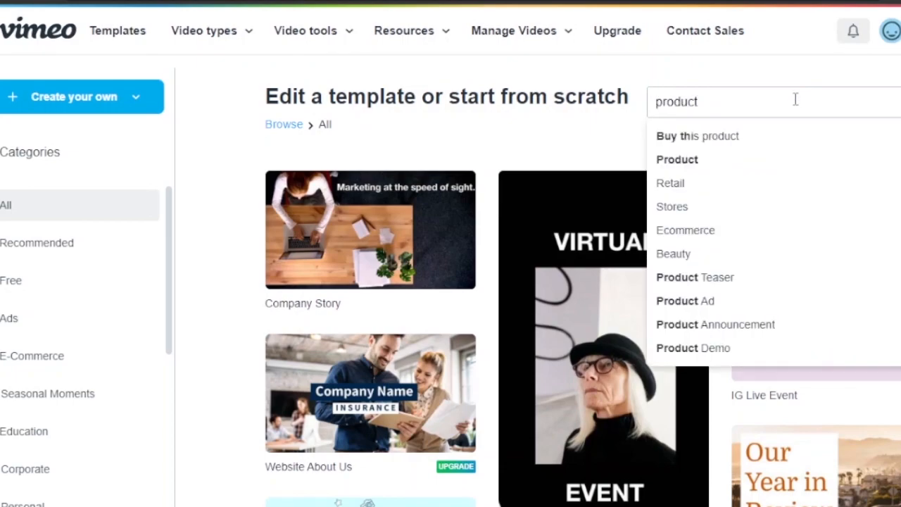
{"action": "left_click", "coordinate": [683, 183]}
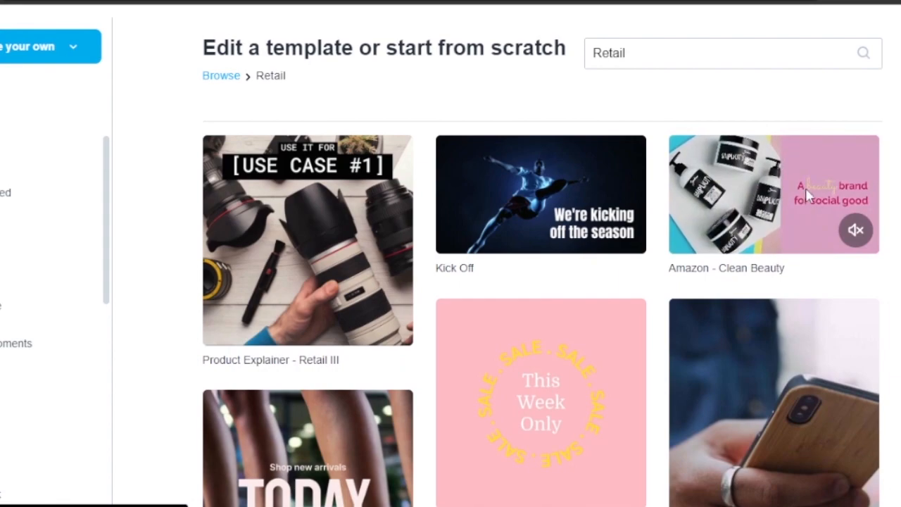
Step: Open the Amazon - Clean Beauty template for customizing and play its first scene
{"action": "left_click", "coordinate": [807, 191]}
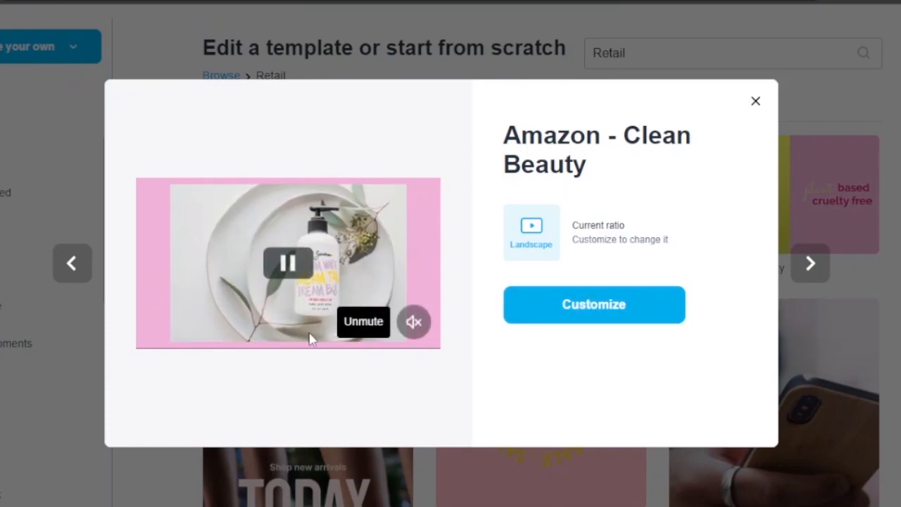
{"action": "left_click", "coordinate": [609, 306]}
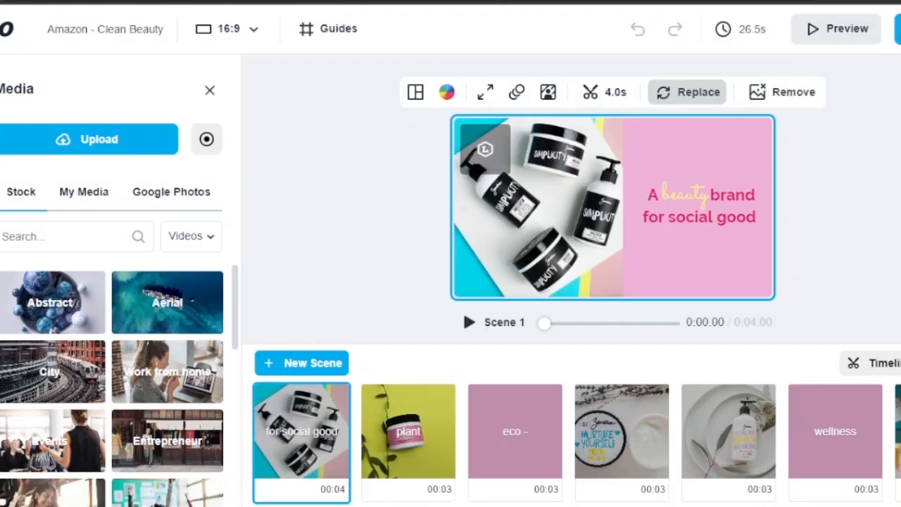
{"action": "left_click", "coordinate": [468, 323]}
{"action": "left_click", "coordinate": [468, 325]}
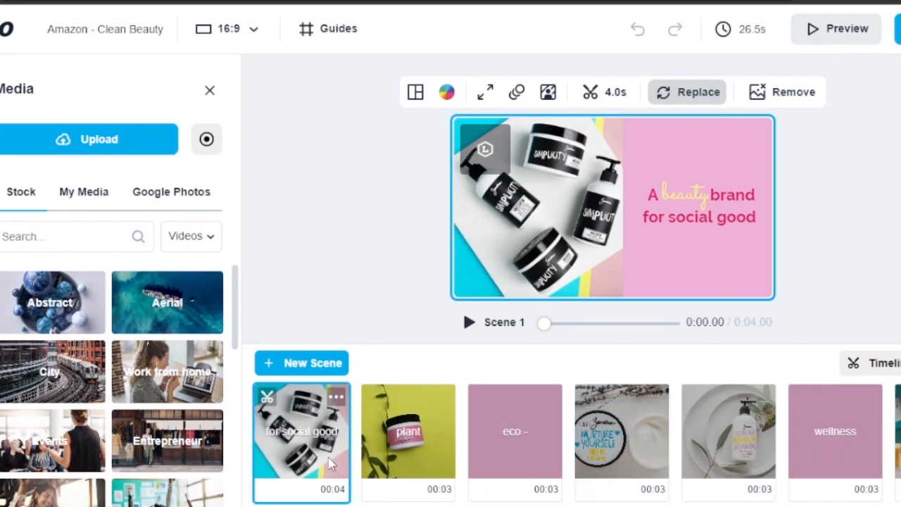
Step: Look into the Abstract stock category, then clear it and search the stock videos for "skincare"
{"action": "left_click", "coordinate": [80, 320]}
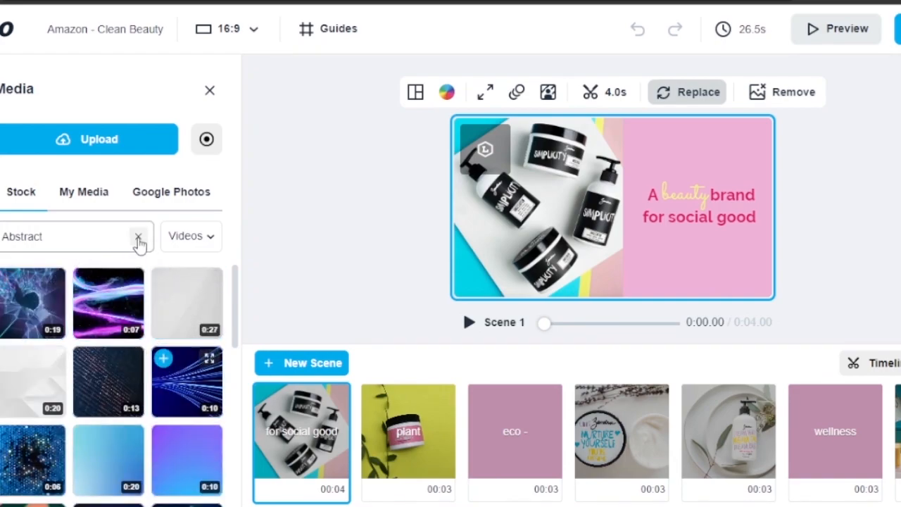
{"action": "left_click", "coordinate": [138, 236]}
{"action": "left_click", "coordinate": [115, 237]}
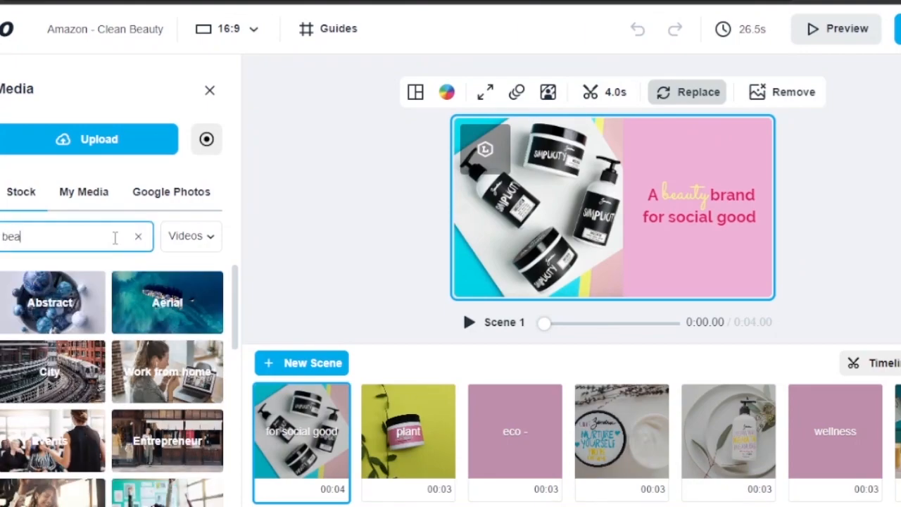
{"action": "key", "text": "BackSpace"}
{"action": "key", "text": "BackSpace"}
{"action": "key", "text": "BackSpace"}
{"action": "type", "text": "ski"}
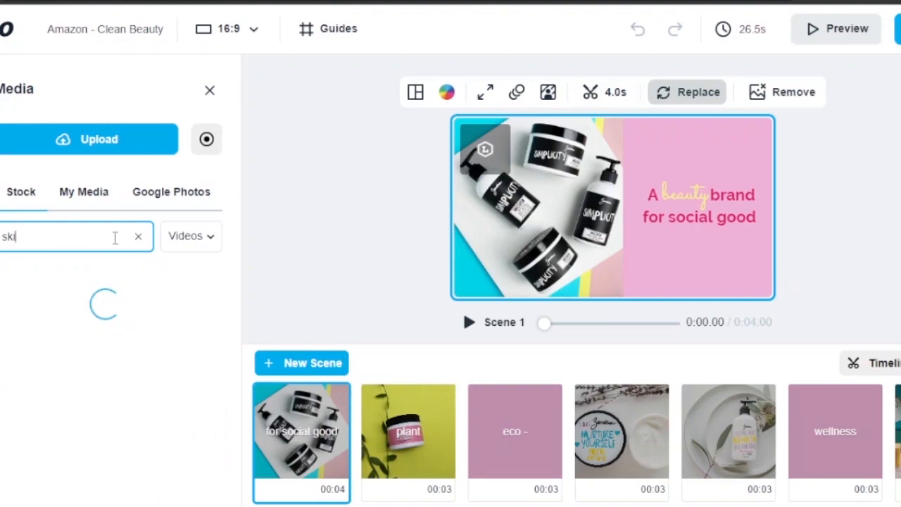
{"action": "type", "text": "ncare"}
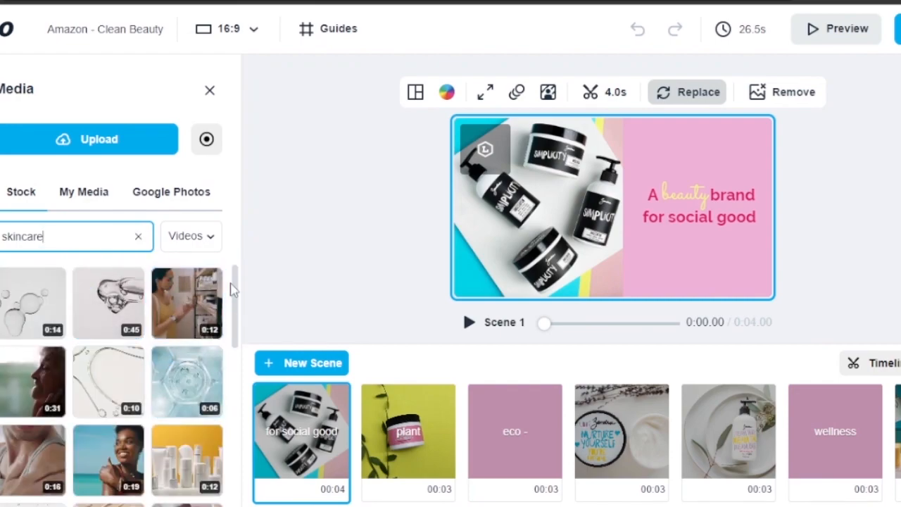
Step: Add the 12-second stock video of white skincare bottles on a yellow background to the eco-friendly scene
{"action": "mouse_move", "coordinate": [116, 302]}
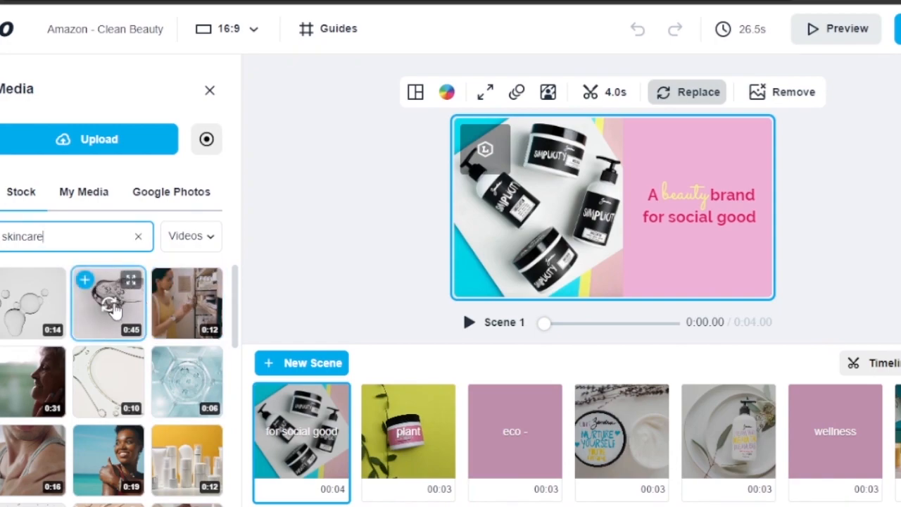
{"action": "mouse_move", "coordinate": [43, 327]}
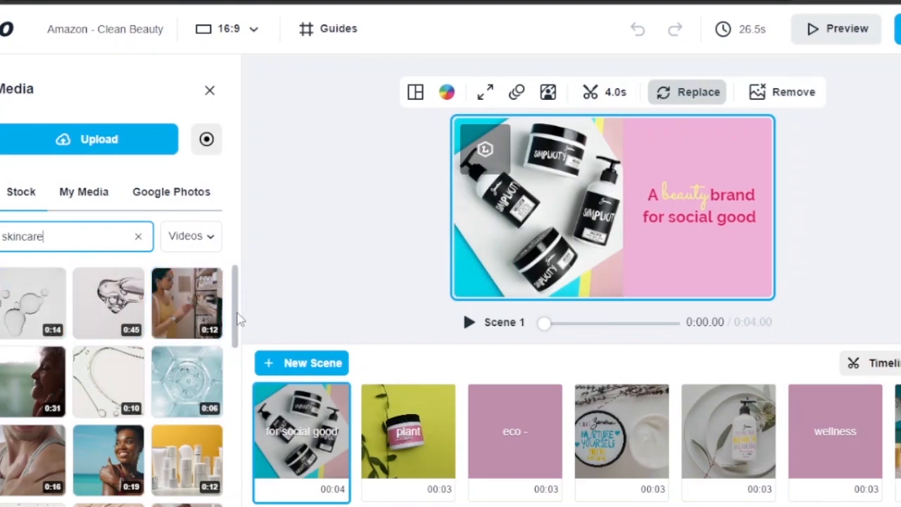
{"action": "left_click_drag", "start_coordinate": [238, 322], "coordinate": [238, 344]}
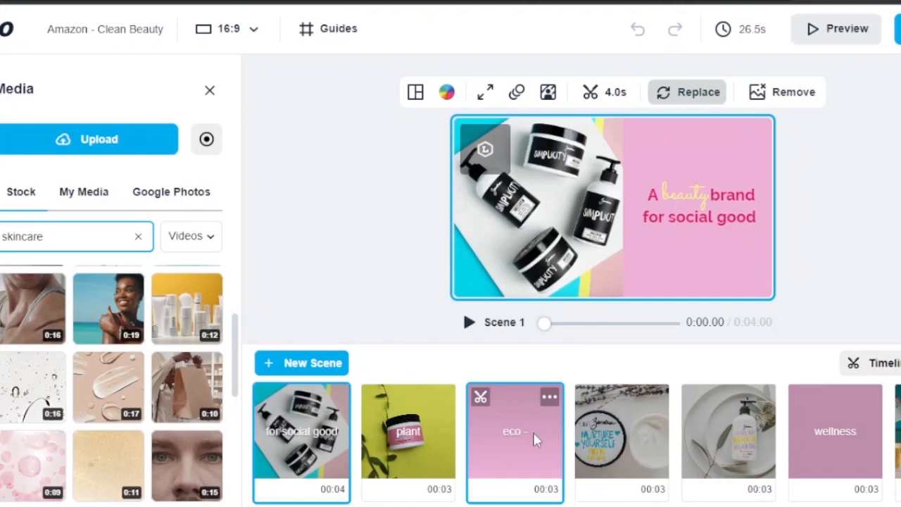
{"action": "left_click", "coordinate": [533, 482]}
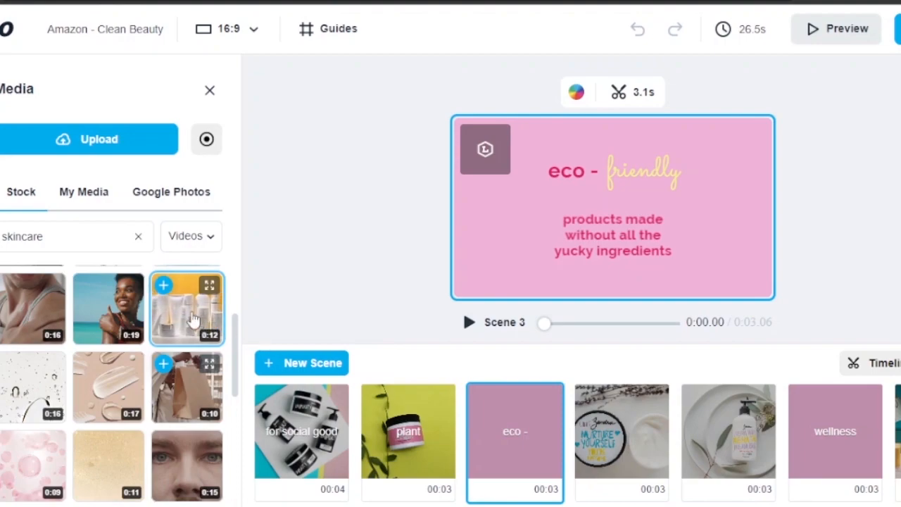
{"action": "left_click", "coordinate": [183, 306]}
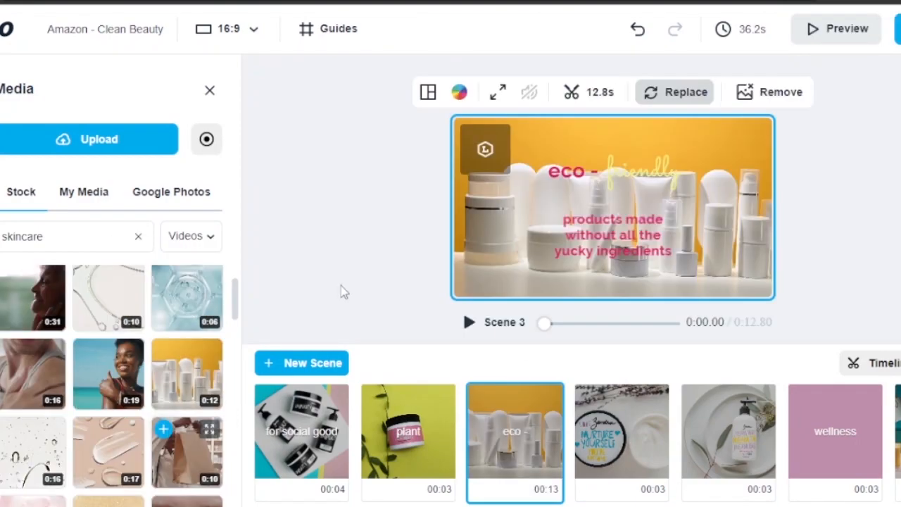
Step: Play the eco-friendly scene with its new clip, pause it, and look through the remaining scenes of the video
{"action": "left_click", "coordinate": [468, 323]}
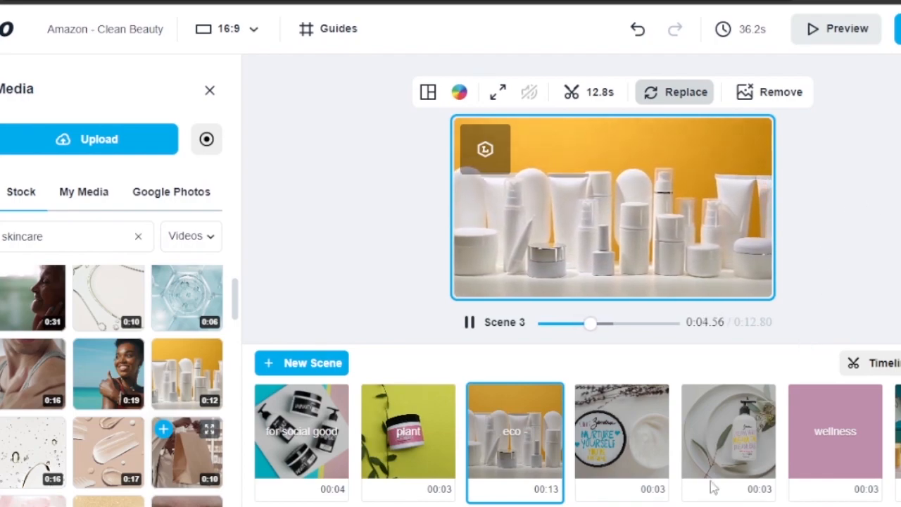
{"action": "mouse_move", "coordinate": [603, 436]}
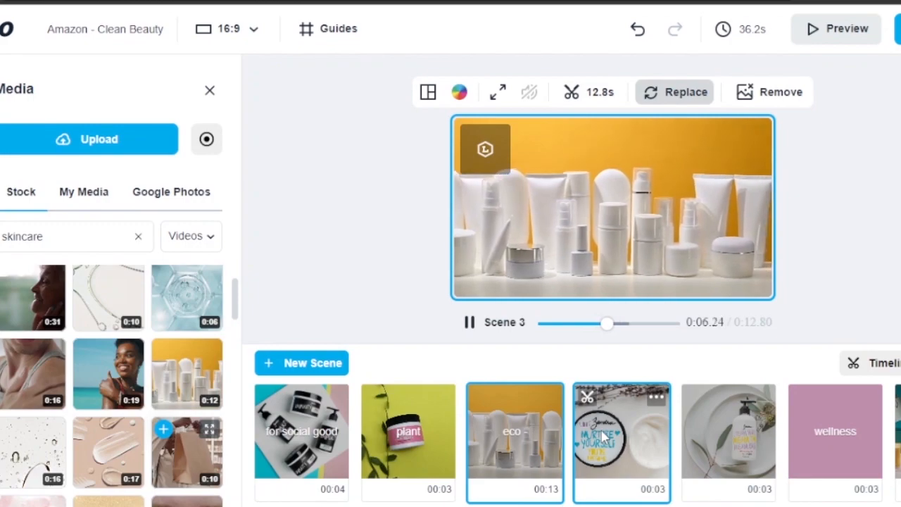
{"action": "left_click", "coordinate": [469, 324]}
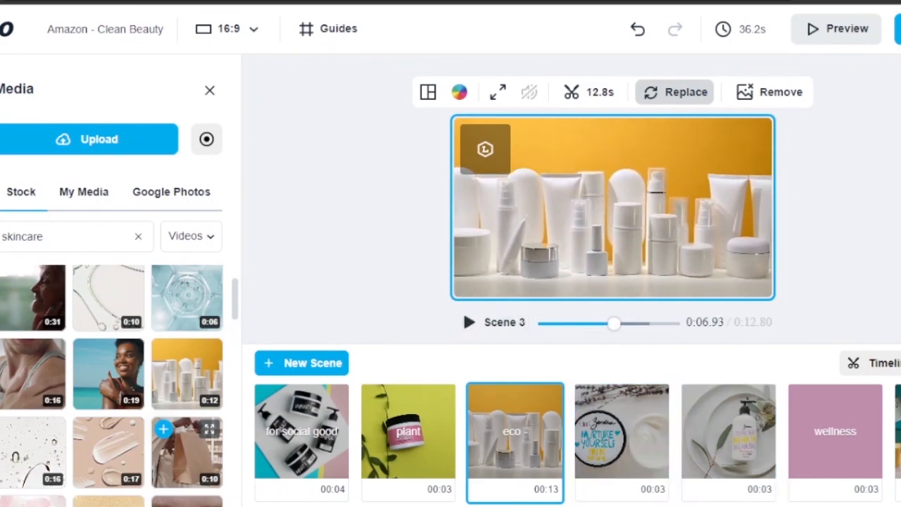
{"action": "scroll", "coordinate": [570, 442], "scroll_direction": "right", "scroll_amount": 4}
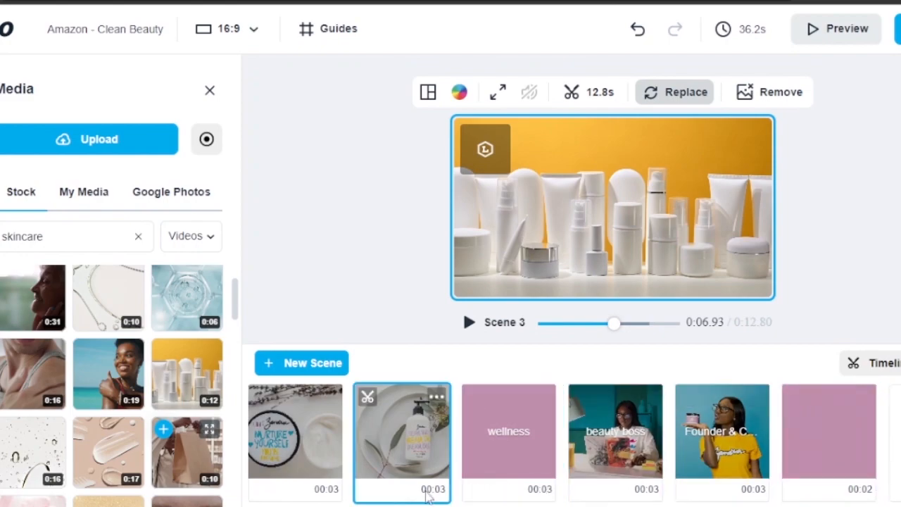
{"action": "scroll", "coordinate": [634, 458], "scroll_direction": "left", "scroll_amount": 4}
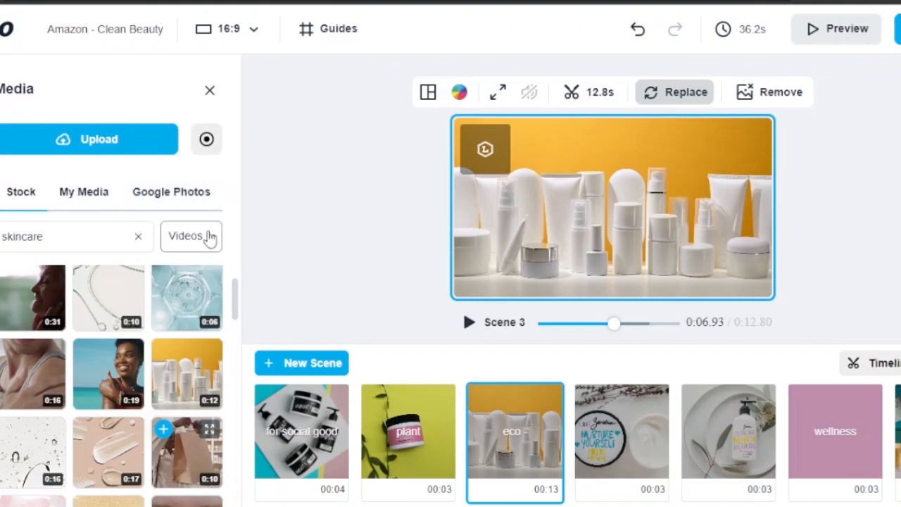
Step: Check the stock media type options, select the plant based scene and look through the available presets
{"action": "left_click", "coordinate": [209, 237]}
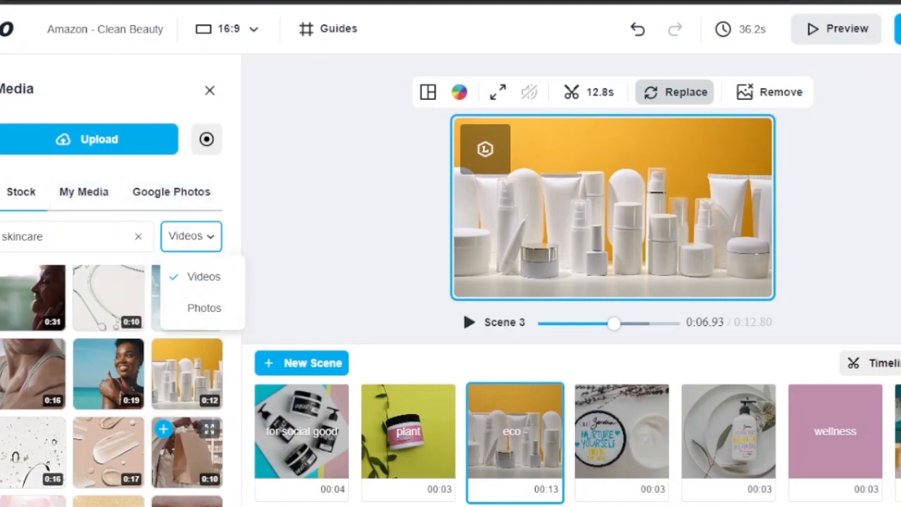
{"action": "left_click", "coordinate": [186, 451]}
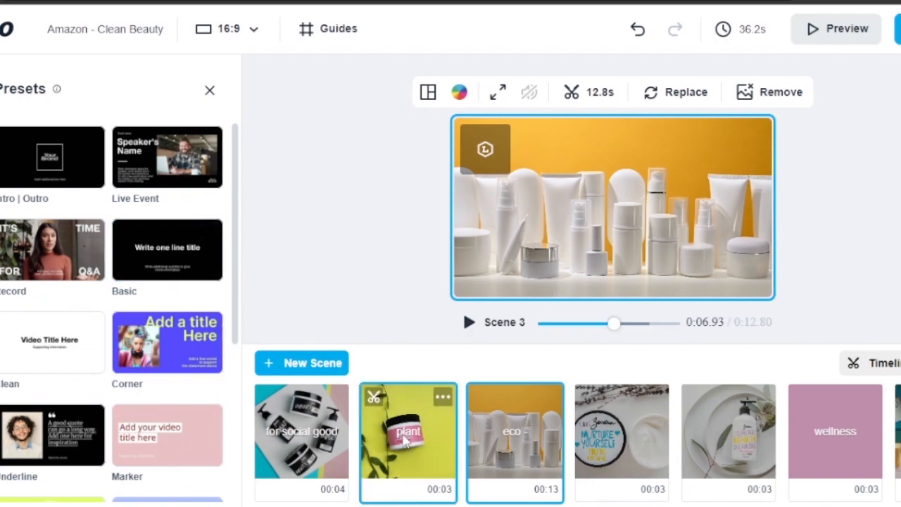
{"action": "left_click", "coordinate": [406, 440]}
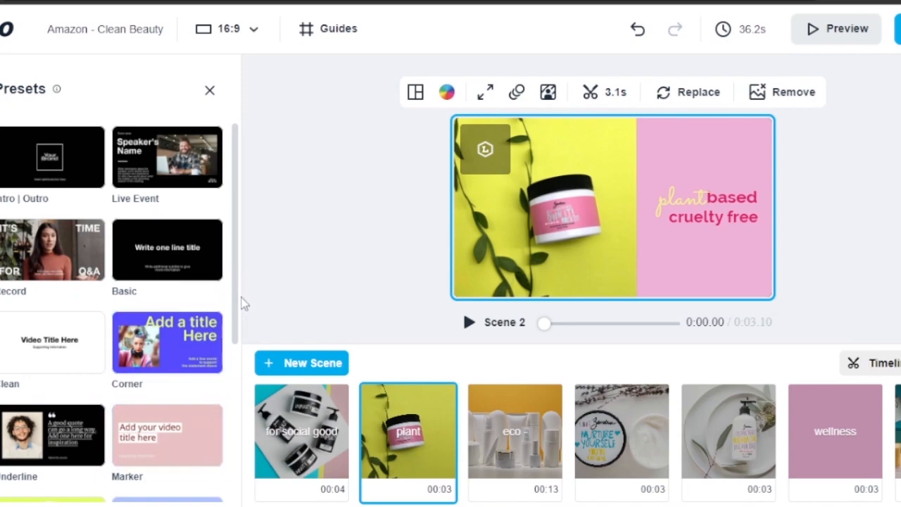
{"action": "left_click_drag", "start_coordinate": [235, 294], "coordinate": [242, 410]}
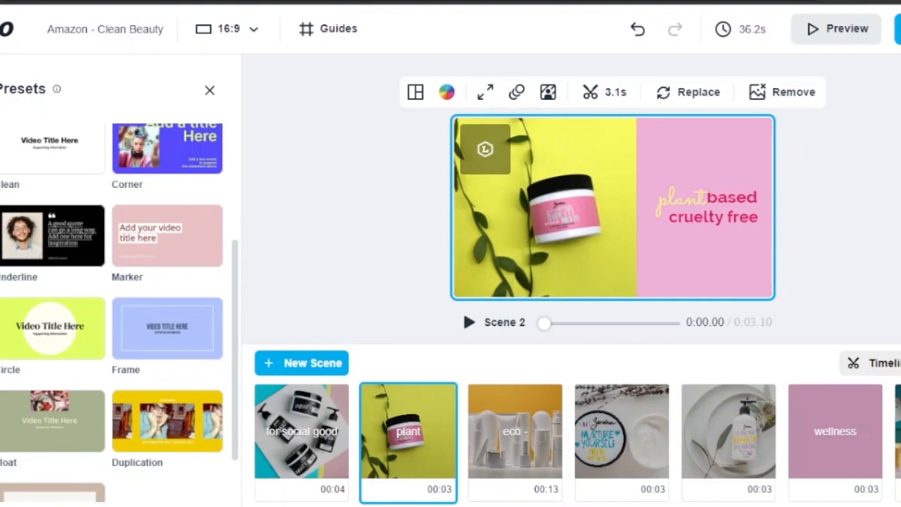
Step: Preview the Lines animation on the "cruelty free" text of scene 2, and set its animation to Typewriter
{"action": "left_click", "coordinate": [0, 197]}
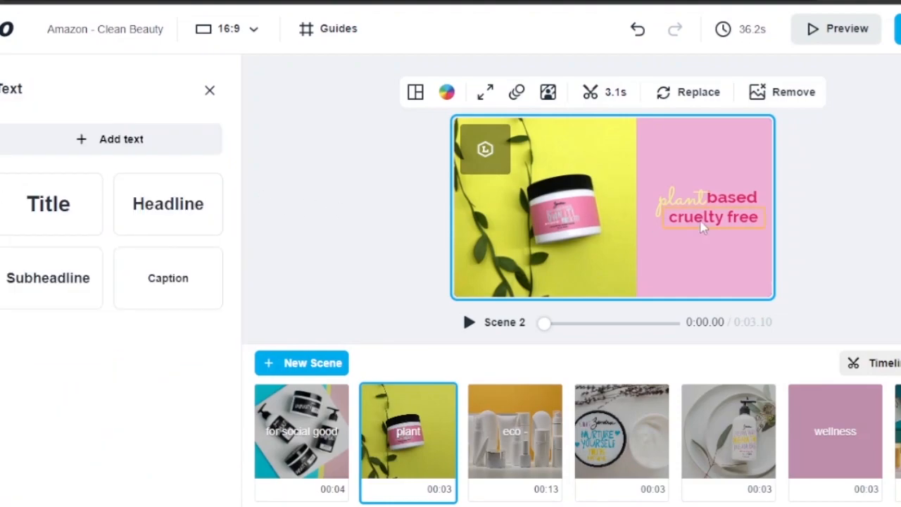
{"action": "left_click", "coordinate": [704, 219]}
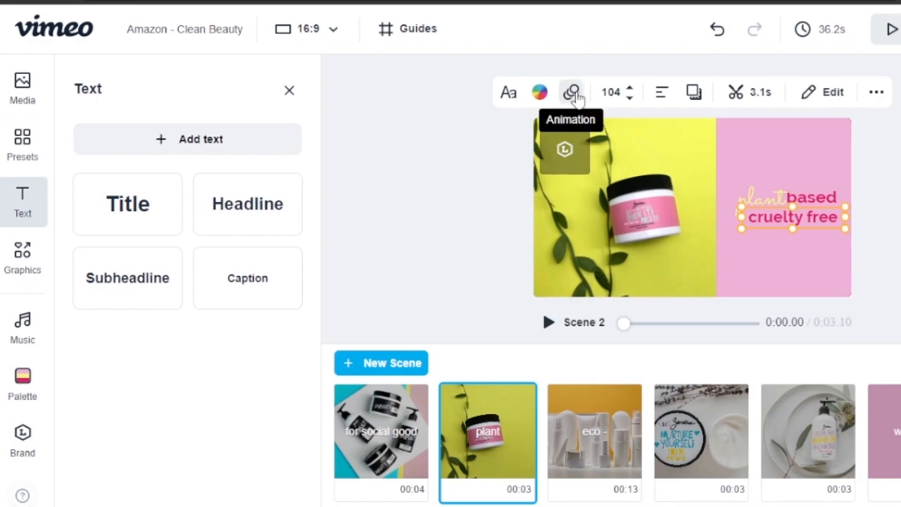
{"action": "left_click", "coordinate": [572, 93]}
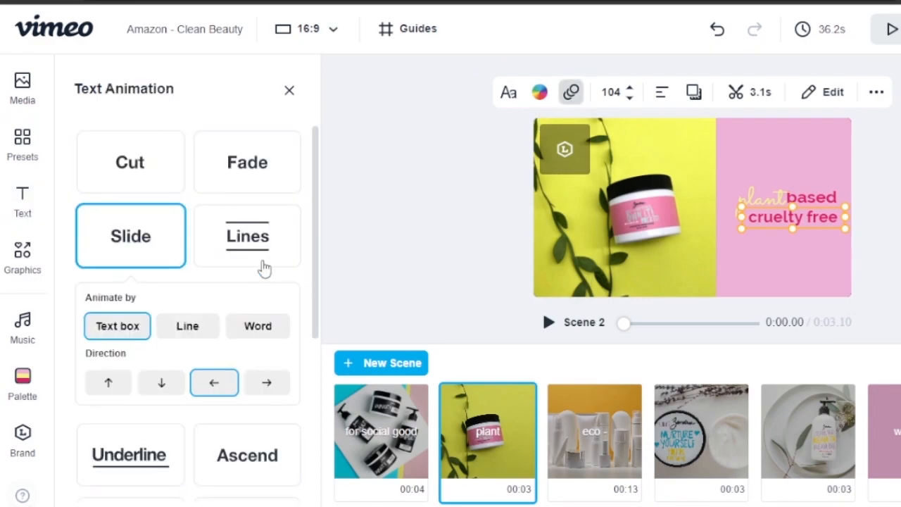
{"action": "left_click", "coordinate": [260, 256]}
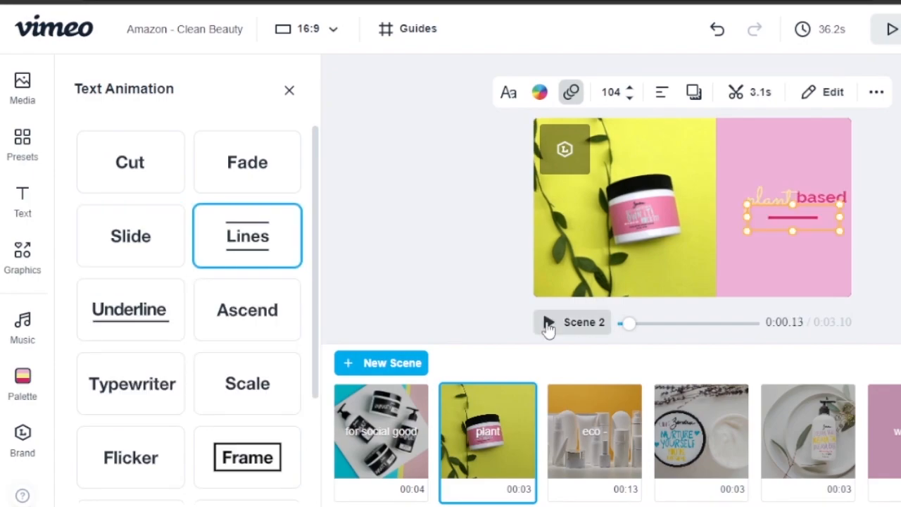
{"action": "left_click", "coordinate": [548, 323]}
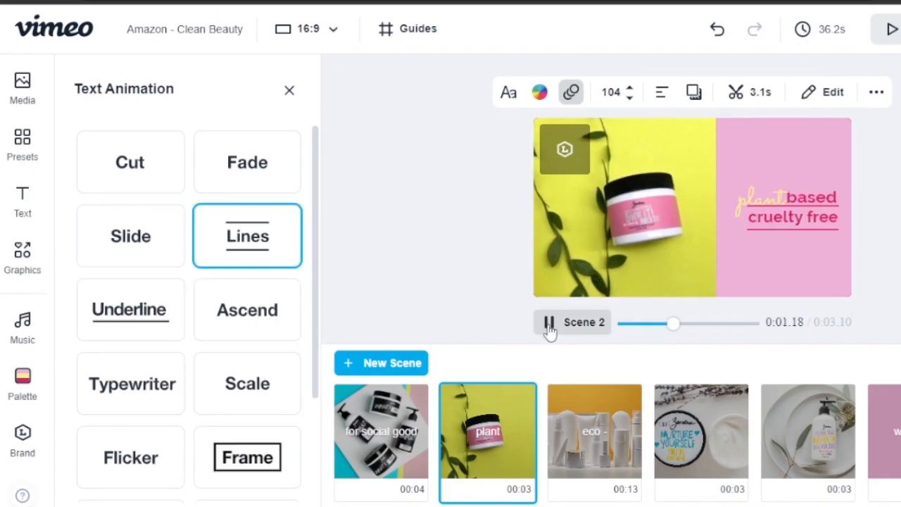
{"action": "left_click", "coordinate": [162, 396]}
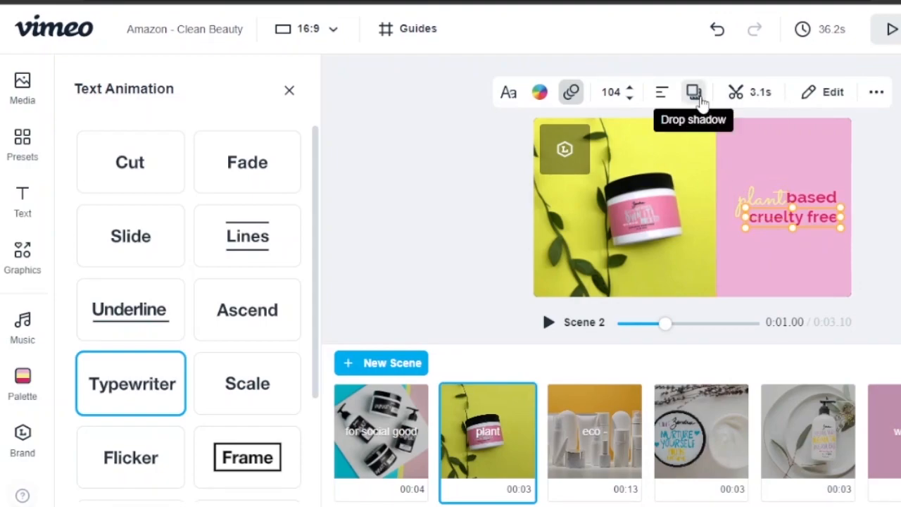
Step: Try the stronger drop shadows on the "cruelty free" text, settle on Soft, and check the text's additional options
{"action": "left_click", "coordinate": [697, 97]}
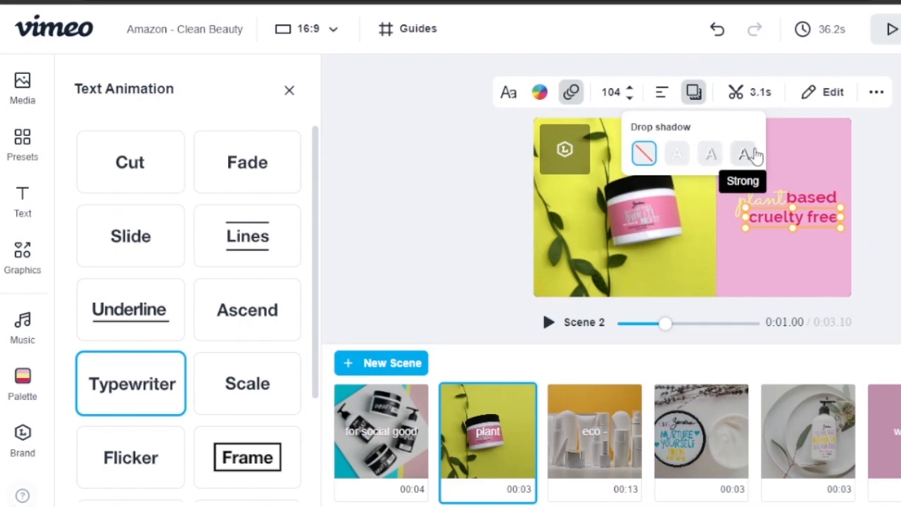
{"action": "left_click", "coordinate": [751, 155]}
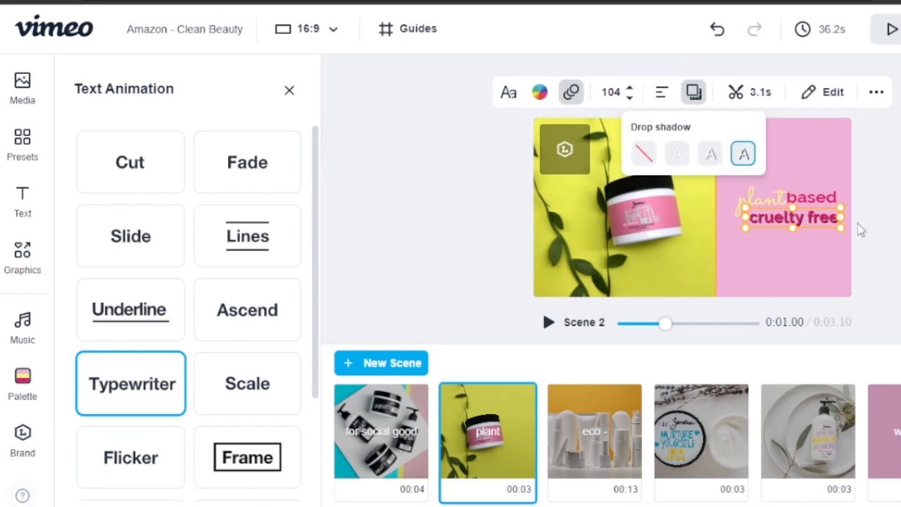
{"action": "left_click", "coordinate": [709, 156]}
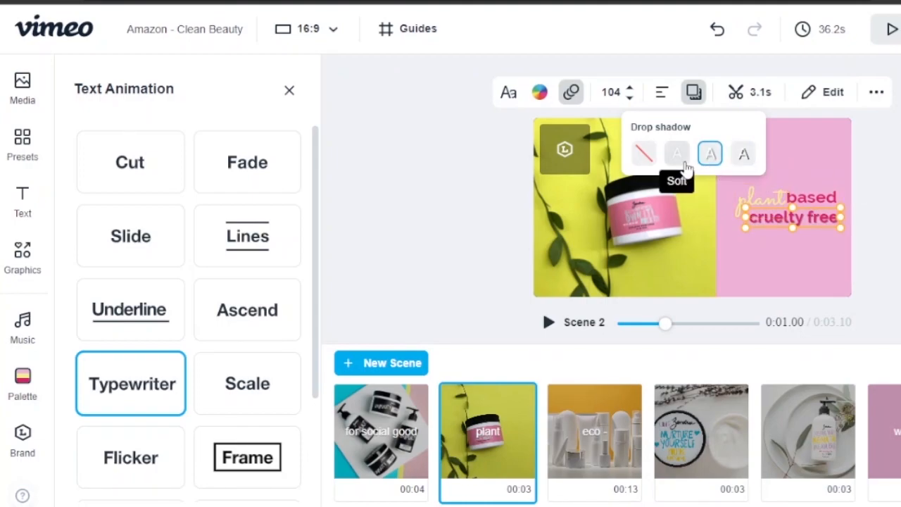
{"action": "left_click", "coordinate": [681, 162]}
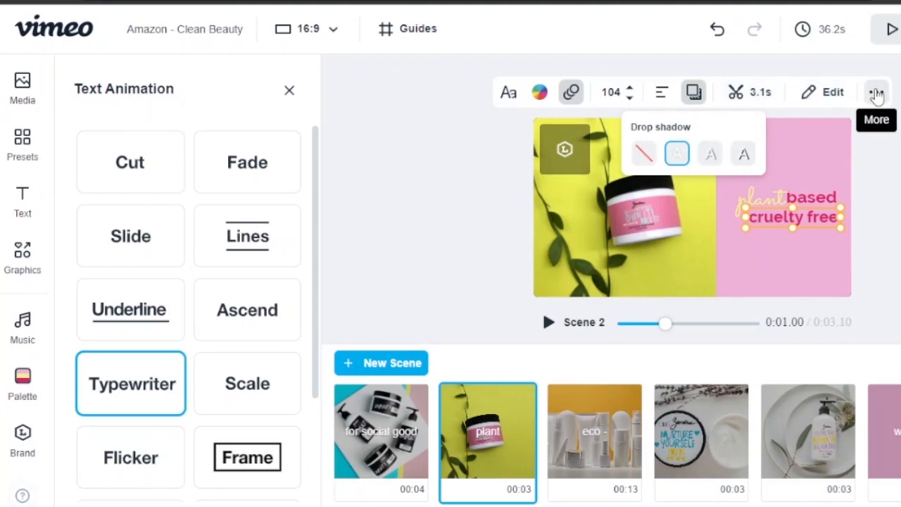
{"action": "left_click", "coordinate": [876, 92]}
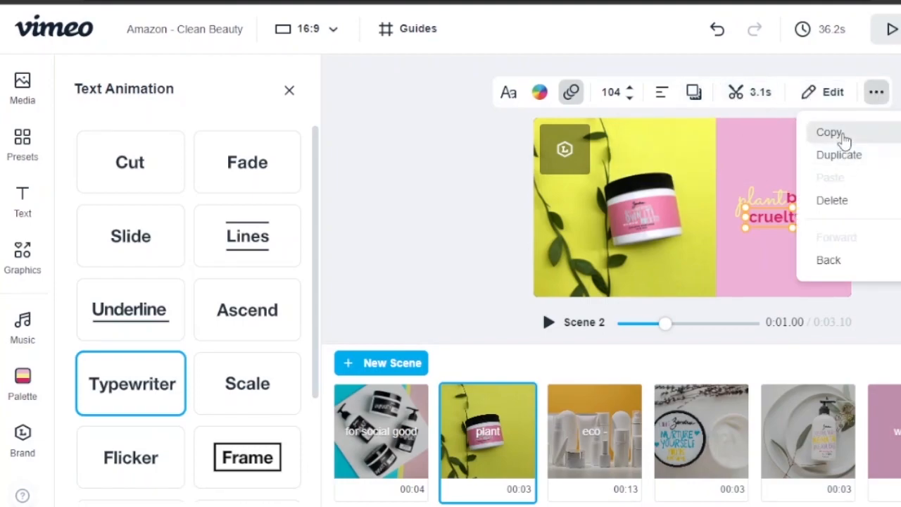
{"action": "left_click", "coordinate": [419, 271]}
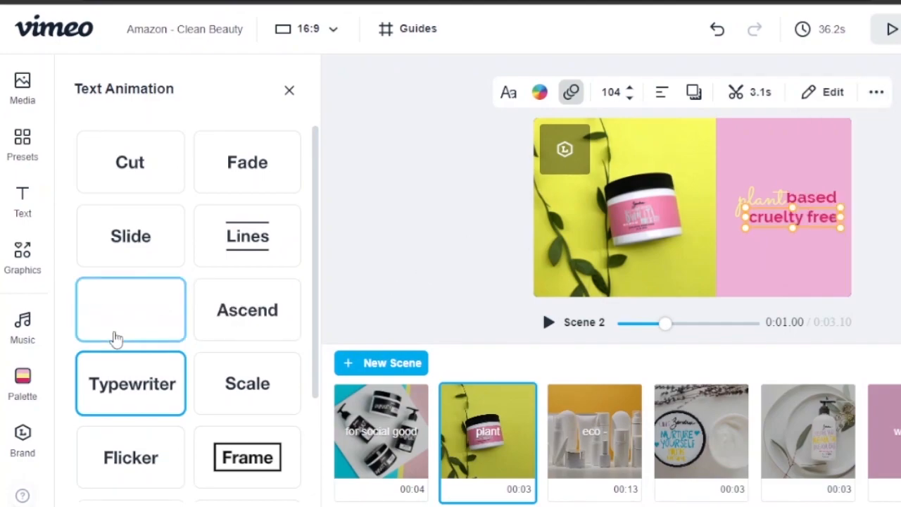
Step: Look through the graphics categories from Bodies In Motion to Gradients and view the featured music
{"action": "left_click", "coordinate": [28, 258]}
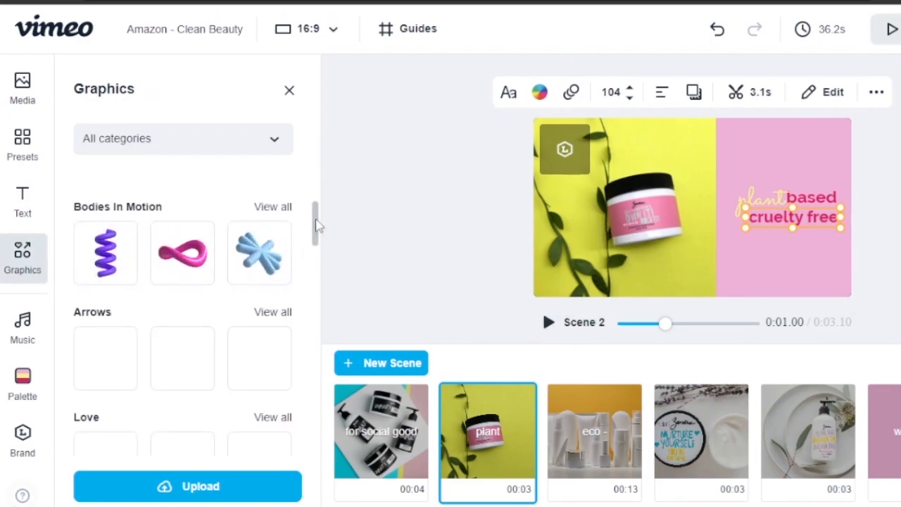
{"action": "scroll", "coordinate": [315, 226], "scroll_direction": "down", "scroll_amount": 2}
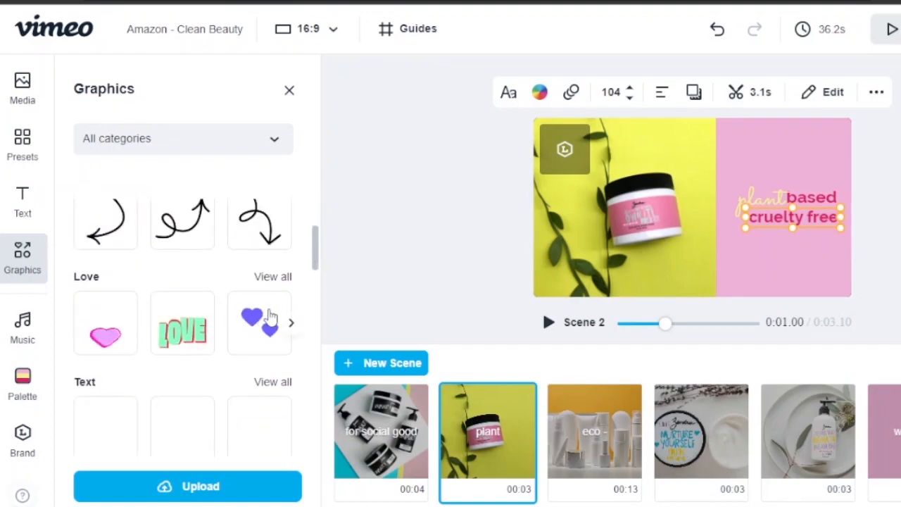
{"action": "scroll", "coordinate": [318, 281], "scroll_direction": "down", "scroll_amount": 3}
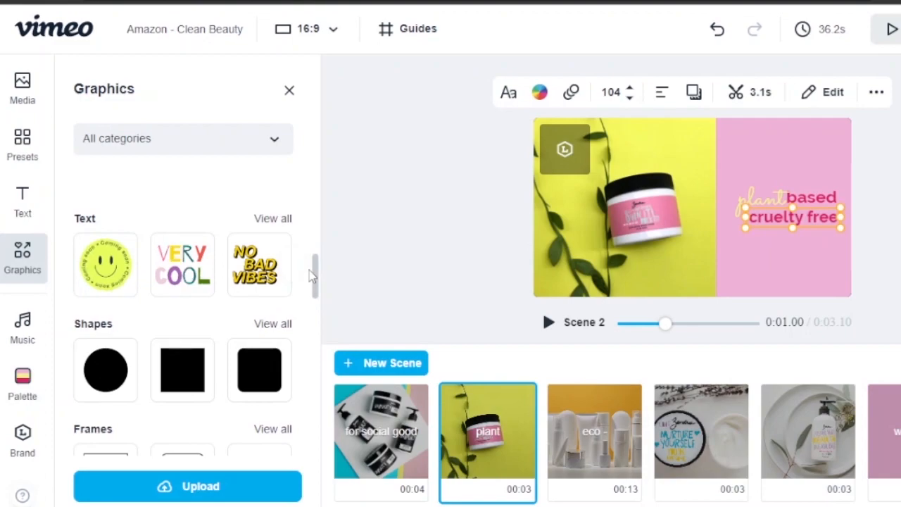
{"action": "left_click_drag", "start_coordinate": [316, 278], "coordinate": [324, 378]}
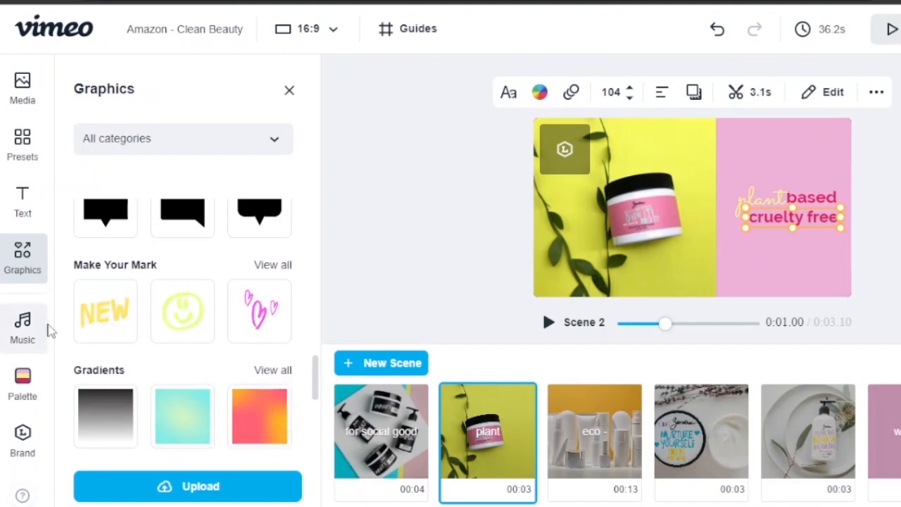
{"action": "left_click", "coordinate": [29, 325]}
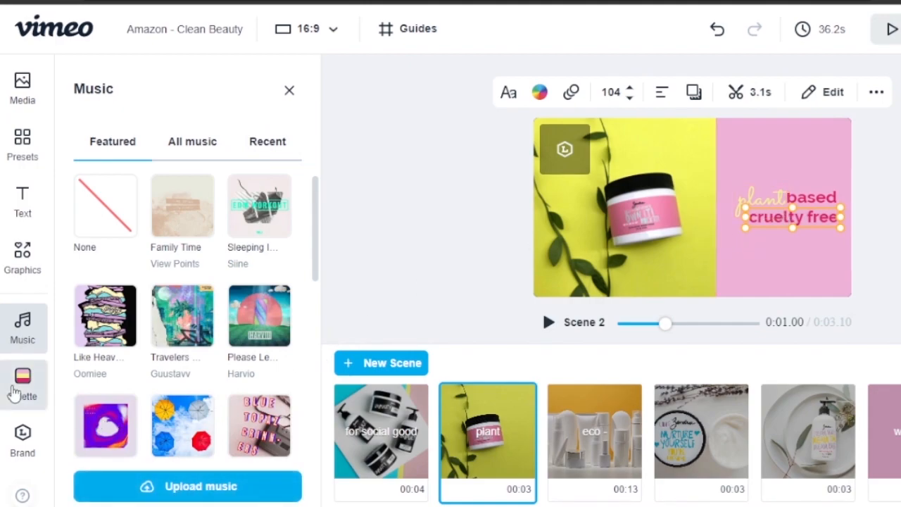
Step: Apply the dark teal, dark red and cream color palette, check the Brand feature and dismiss the Standard plan offer
{"action": "left_click", "coordinate": [13, 391]}
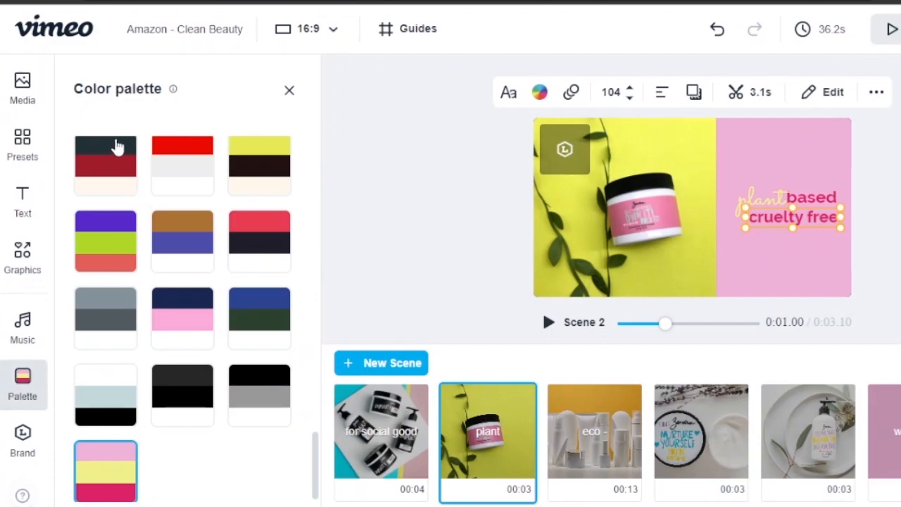
{"action": "left_click", "coordinate": [117, 146]}
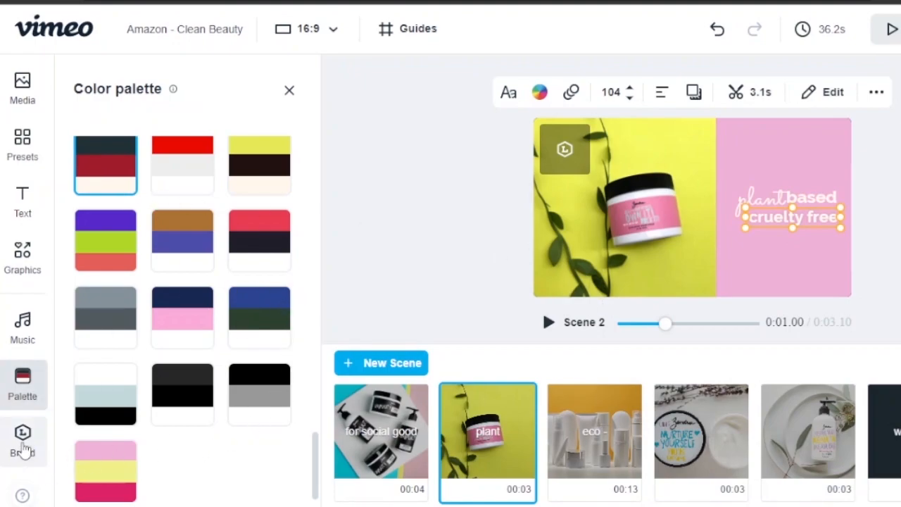
{"action": "left_click", "coordinate": [23, 448]}
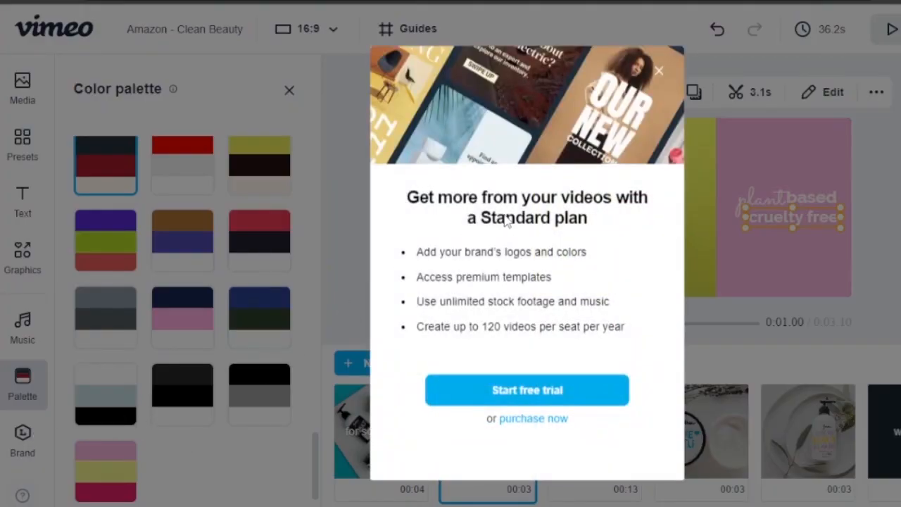
{"action": "left_click", "coordinate": [660, 71]}
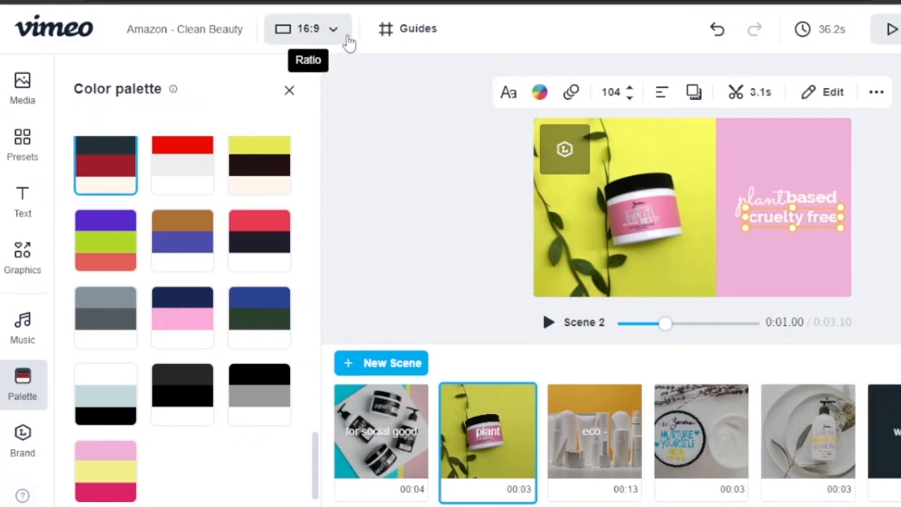
Step: Check the available aspect ratios, leave the video at 16:9, and show the guides on the canvas
{"action": "left_click", "coordinate": [348, 40]}
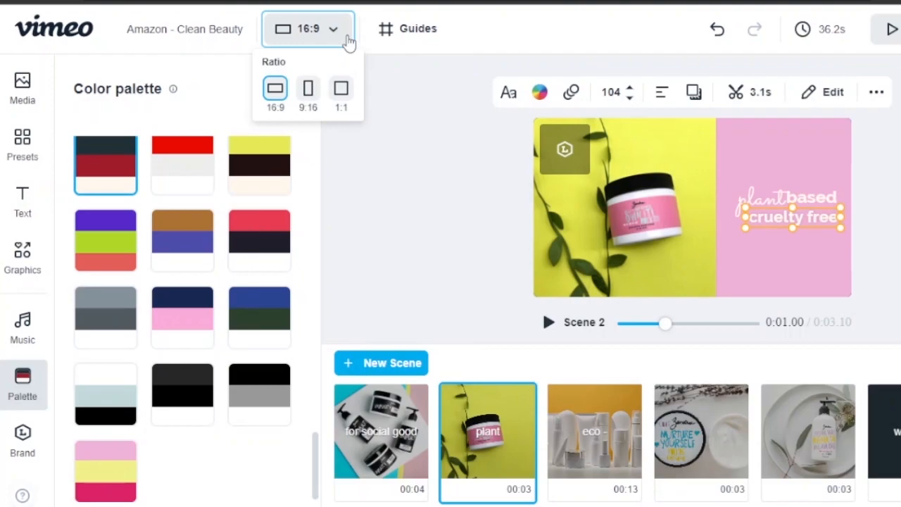
{"action": "left_click", "coordinate": [348, 43]}
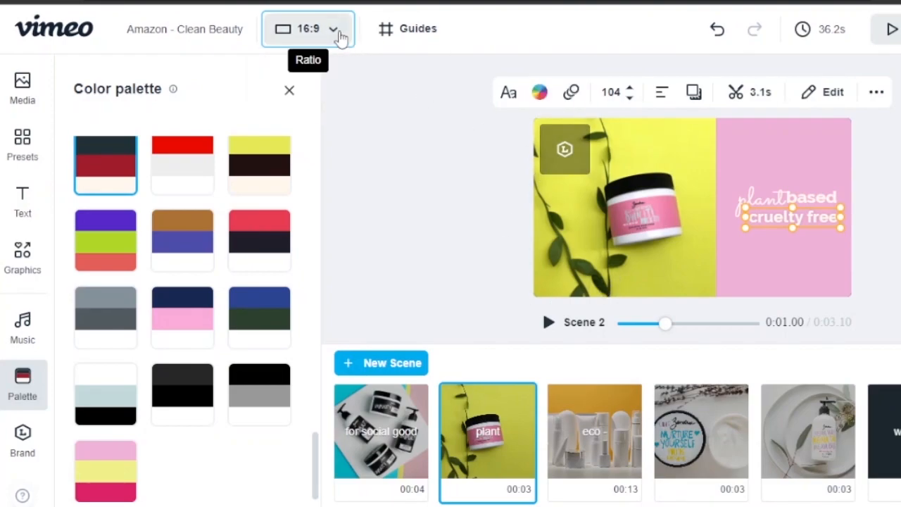
{"action": "left_click", "coordinate": [340, 38]}
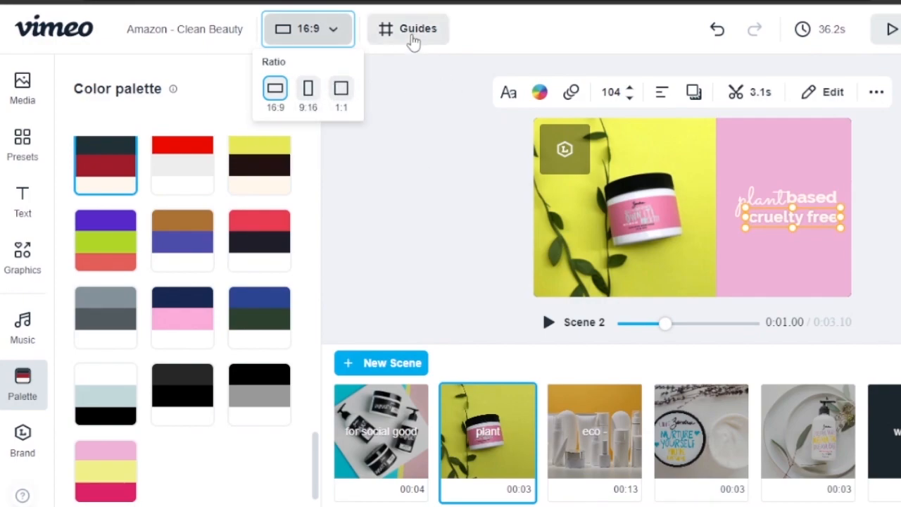
{"action": "left_click", "coordinate": [412, 41]}
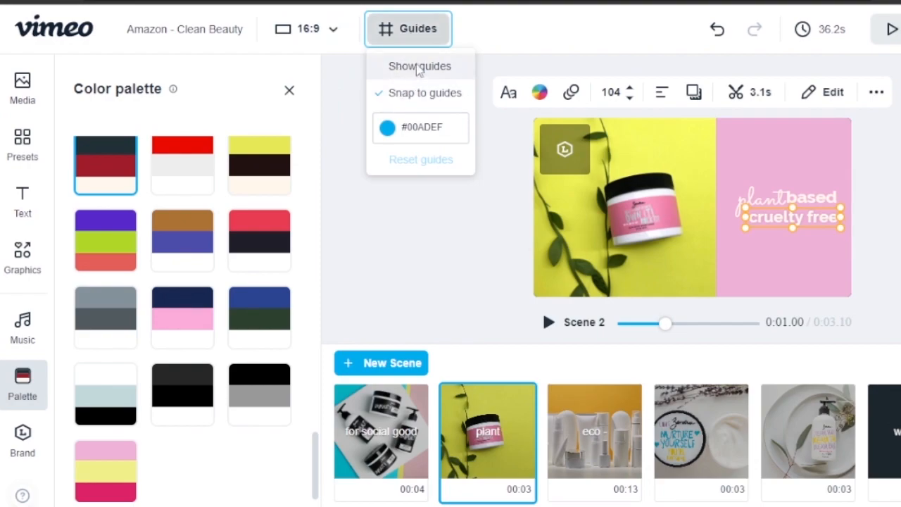
{"action": "left_click", "coordinate": [418, 68]}
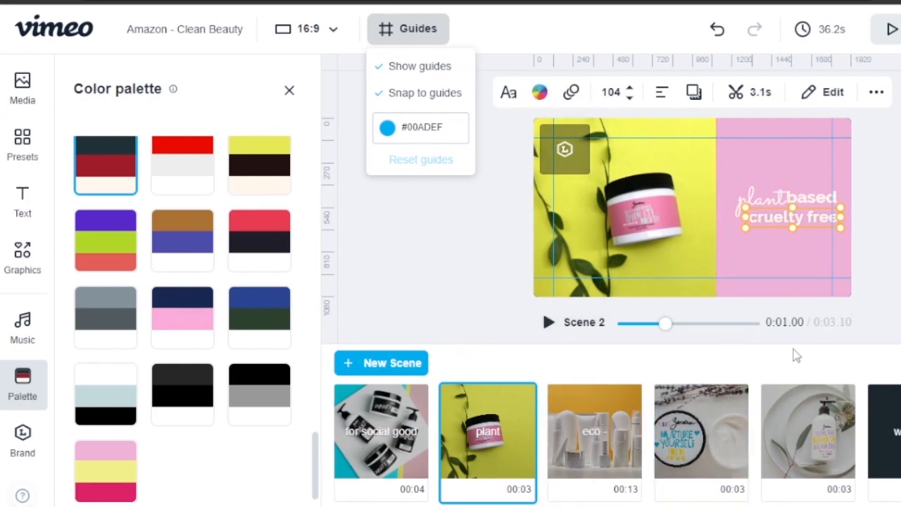
{"action": "left_click", "coordinate": [435, 322]}
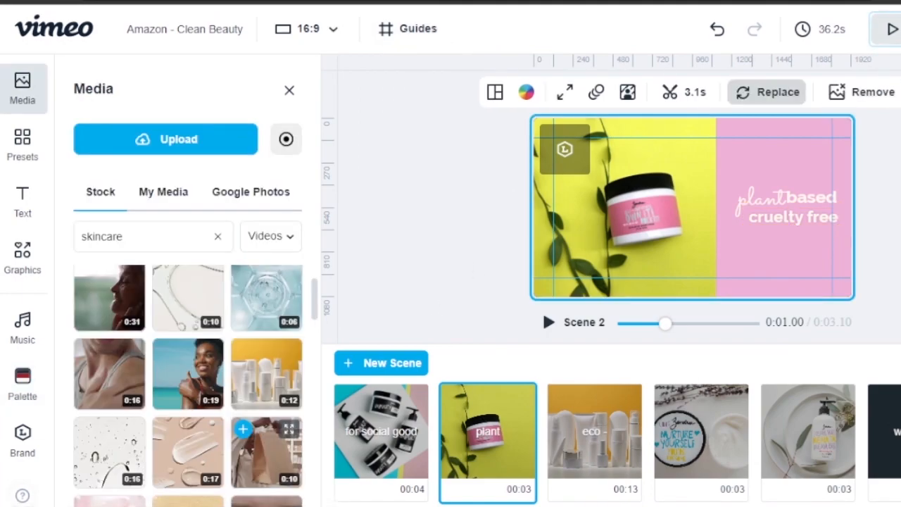
Step: Preview the full video from the first scene, pause it at the lotion bottle scene, and close the preview
{"action": "left_click", "coordinate": [889, 29]}
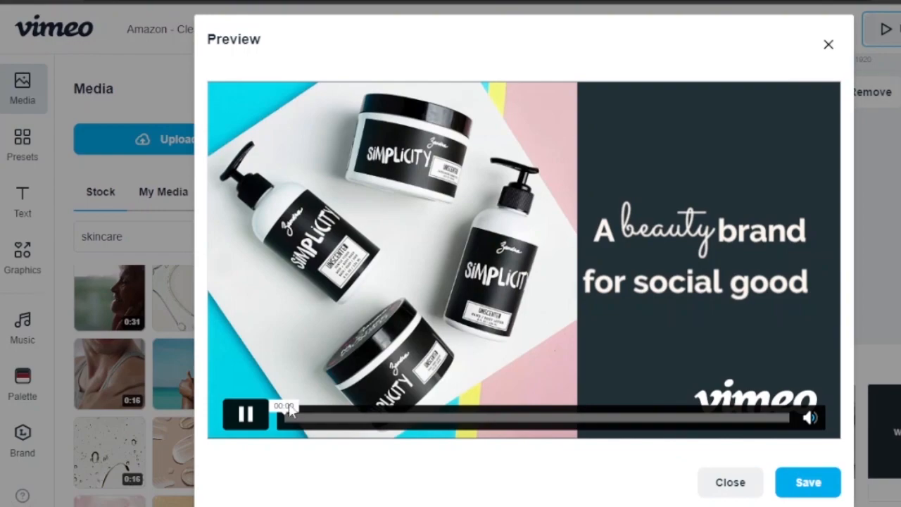
{"action": "left_click", "coordinate": [254, 417]}
{"action": "left_click", "coordinate": [254, 417]}
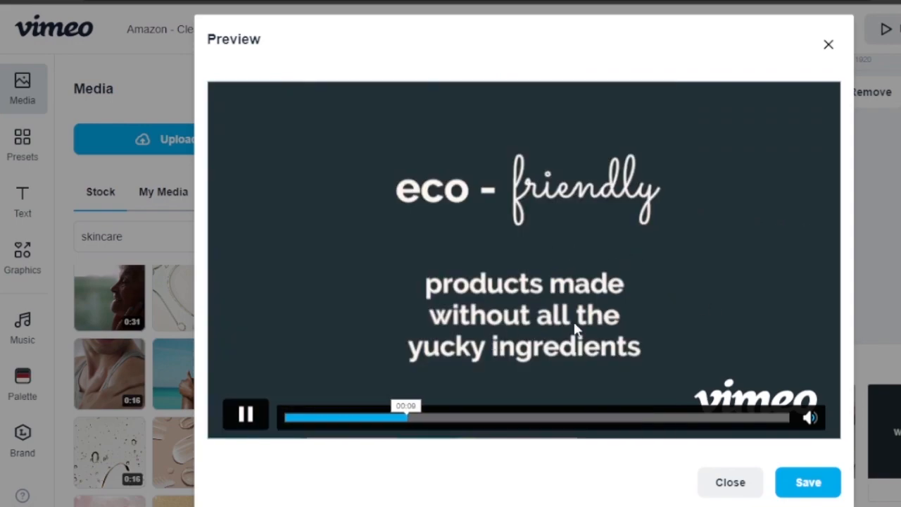
{"action": "left_click", "coordinate": [405, 419]}
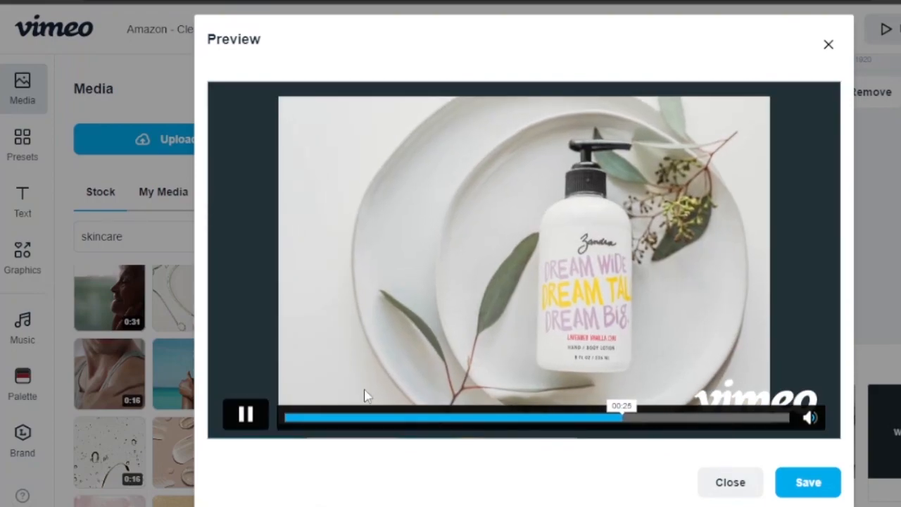
{"action": "left_click", "coordinate": [246, 414]}
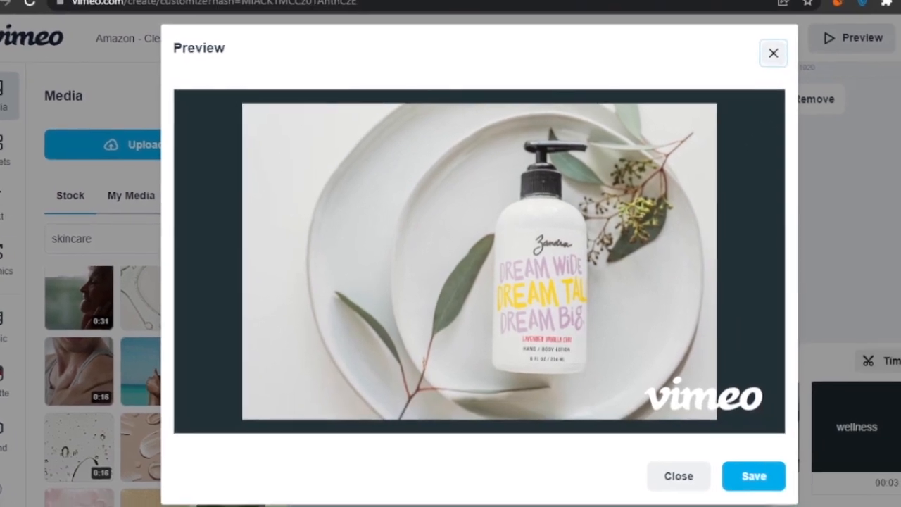
{"action": "left_click", "coordinate": [773, 52]}
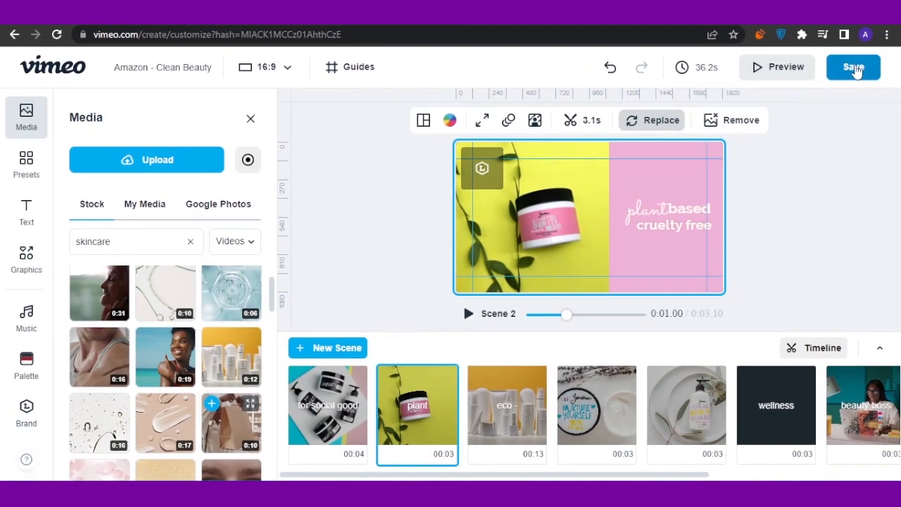
Step: Save the video and dismiss the tips about making changes and sharing the link on its video page
{"action": "left_click", "coordinate": [855, 70]}
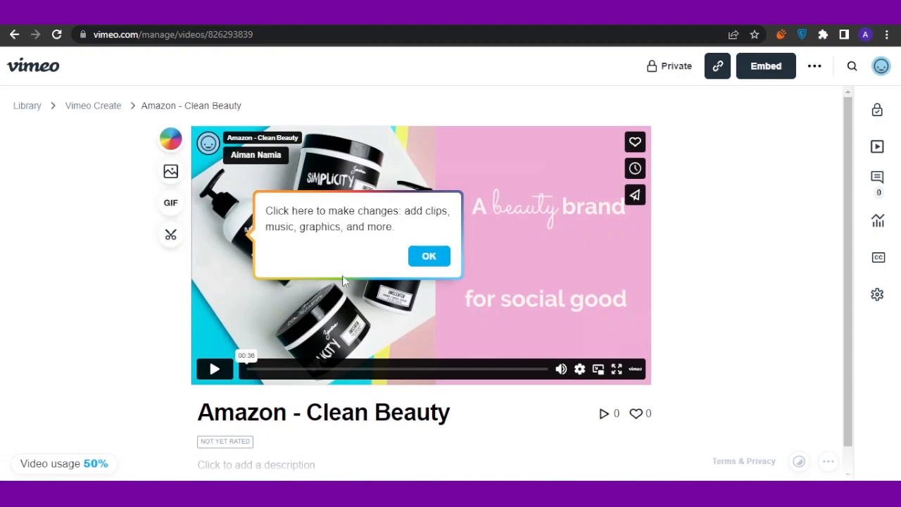
{"action": "left_click", "coordinate": [428, 257]}
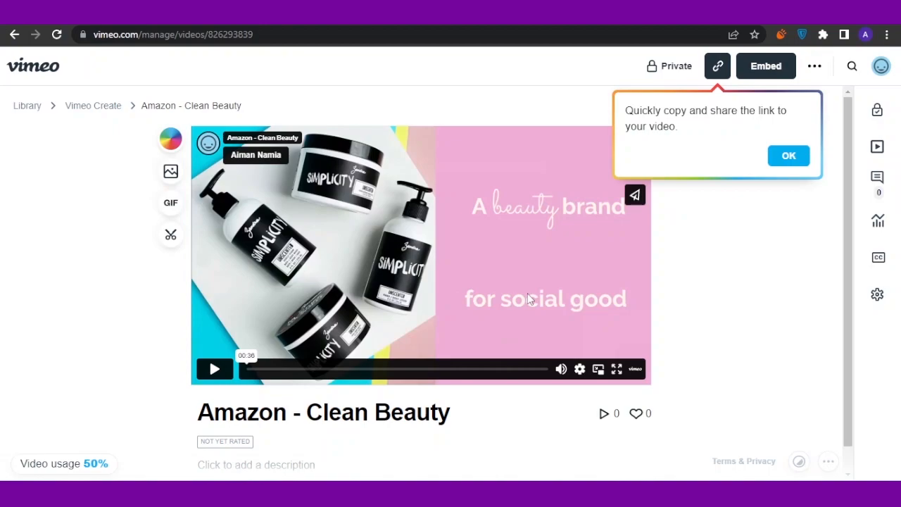
{"action": "left_click", "coordinate": [802, 164]}
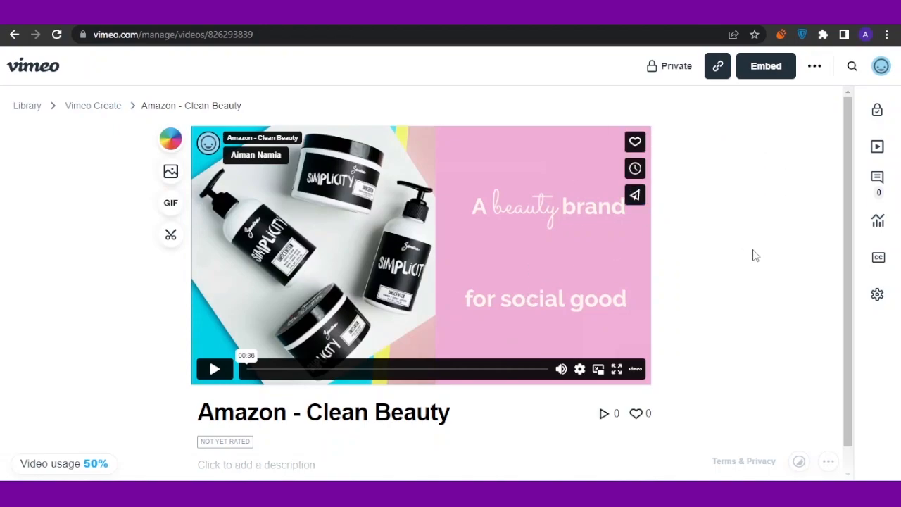